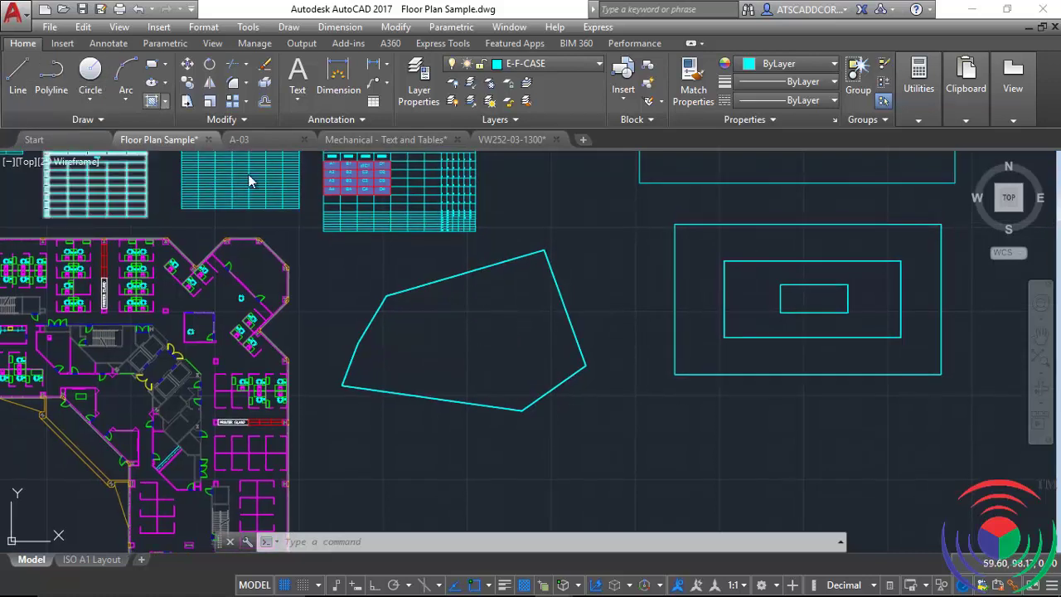
Start the HATCH command using the H alias.
text(h)
key(Return)
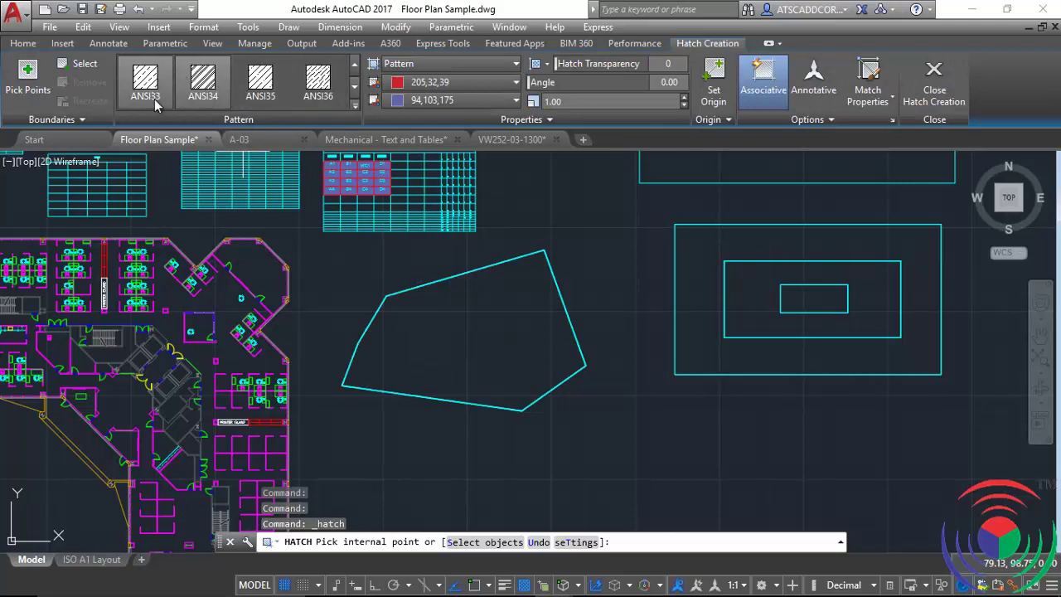
Try the ANGLE, ANSI31 and ANSI32 hatch patterns on the polygon.
click(354, 106)
scroll(358, 110, up, 1)
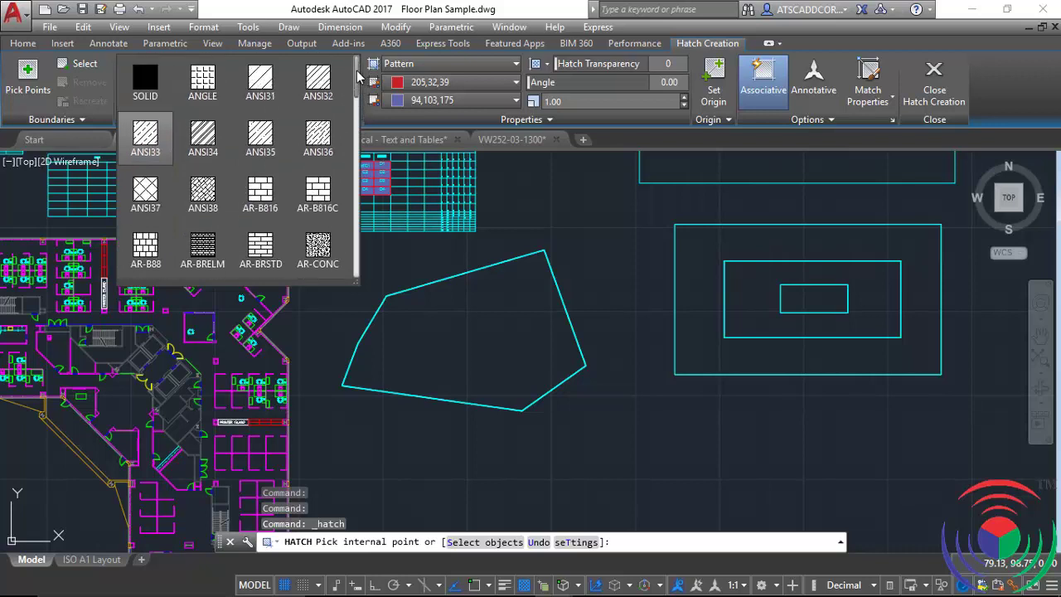
click(206, 80)
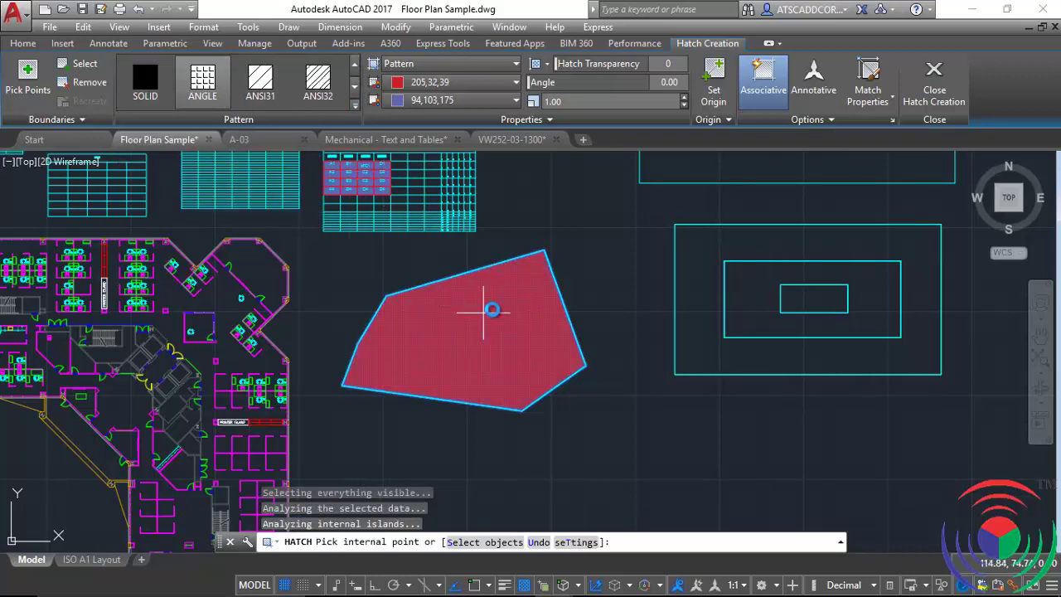
scroll(485, 290, up, 5)
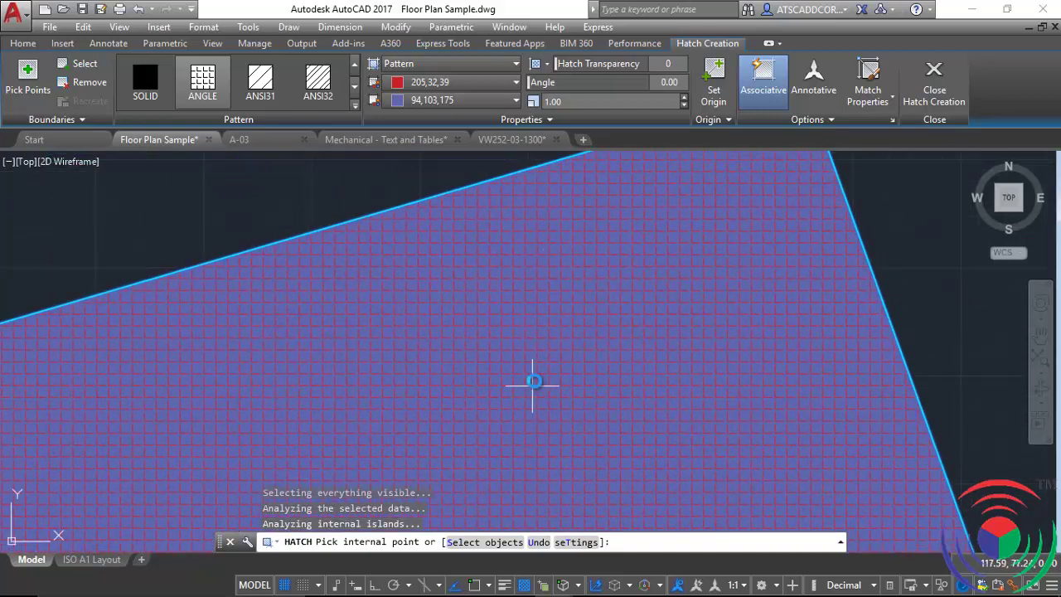
scroll(505, 331, up, 2)
click(262, 76)
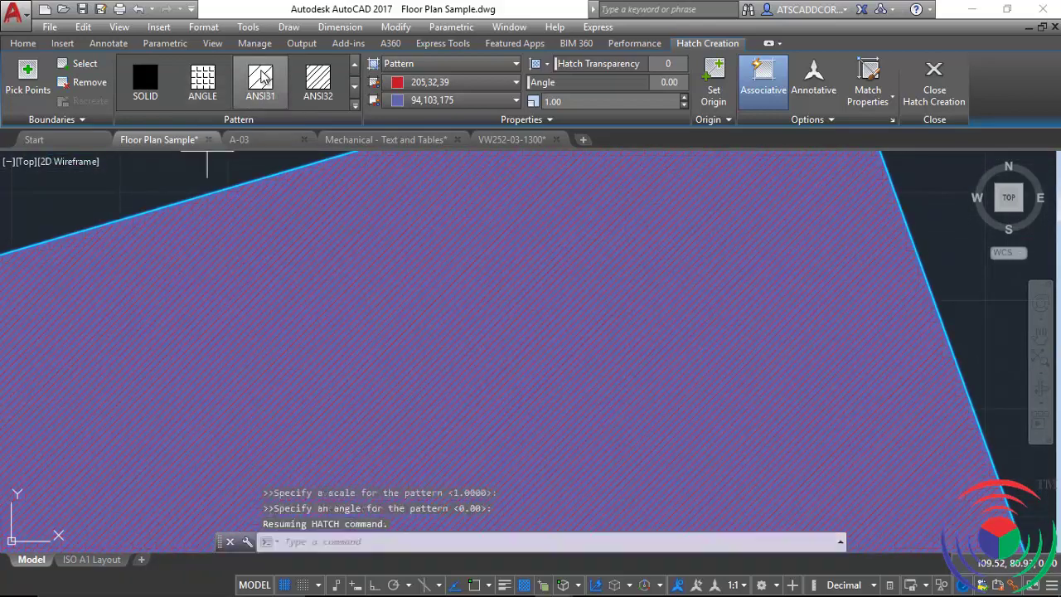
click(318, 79)
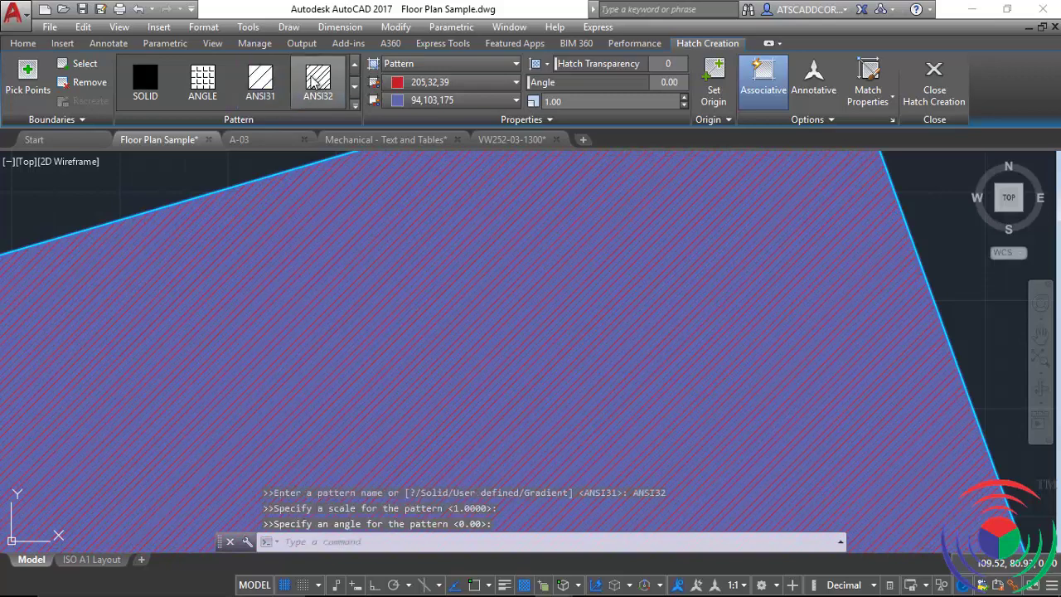
Preview the AR-B816C, ANSI38, ANSI37, EARTH and DOTS patterns in turn.
click(354, 105)
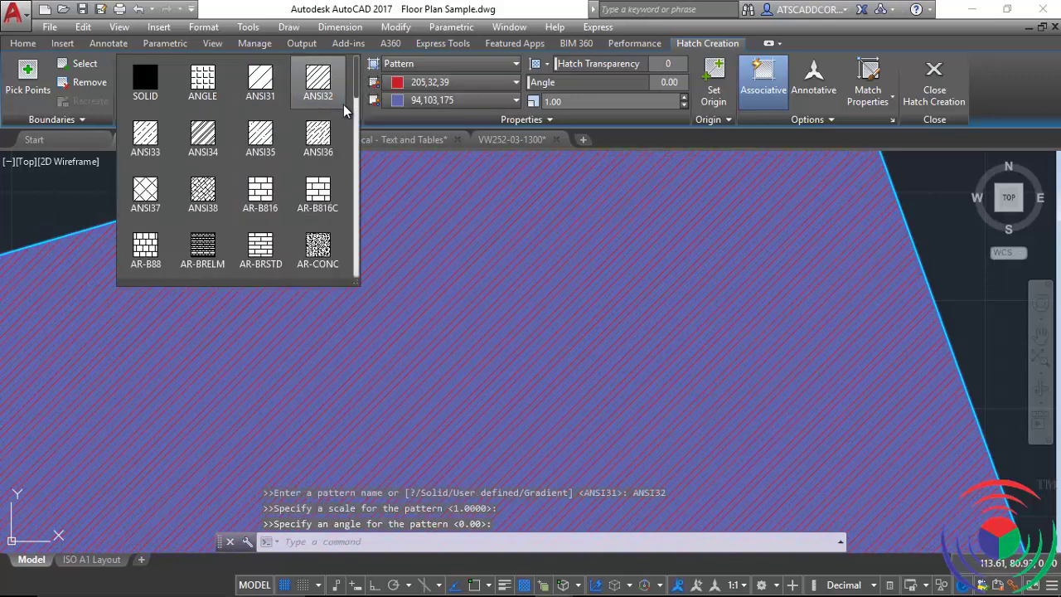
scroll(318, 91, down, 2)
click(318, 83)
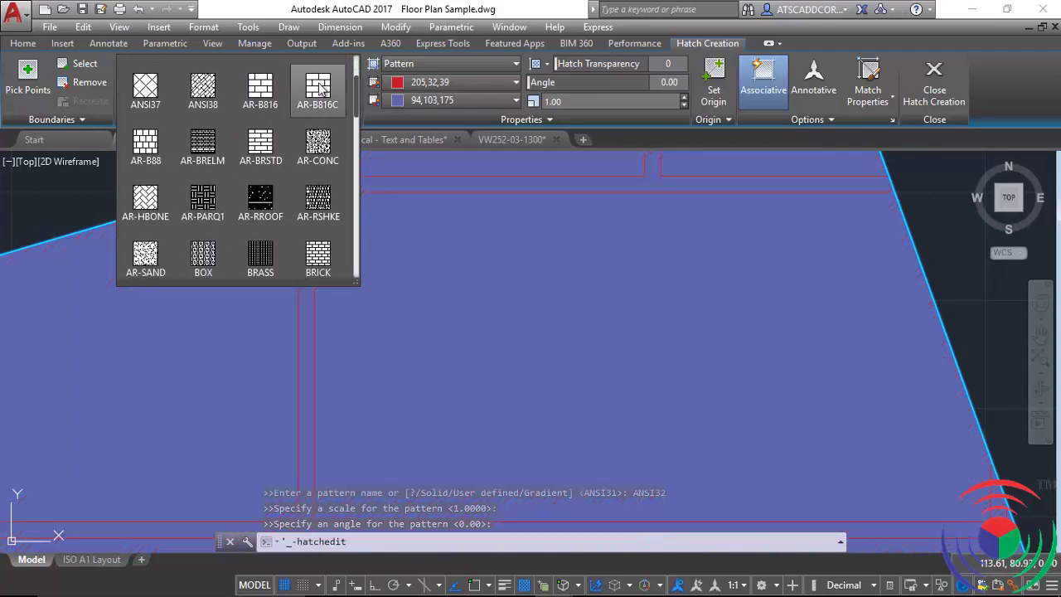
click(208, 78)
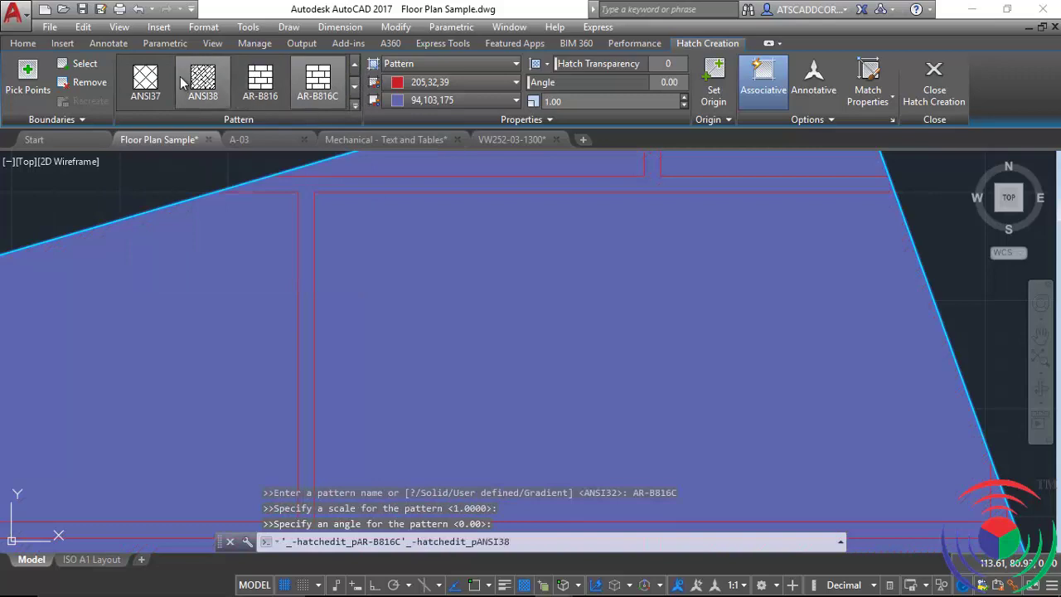
click(155, 79)
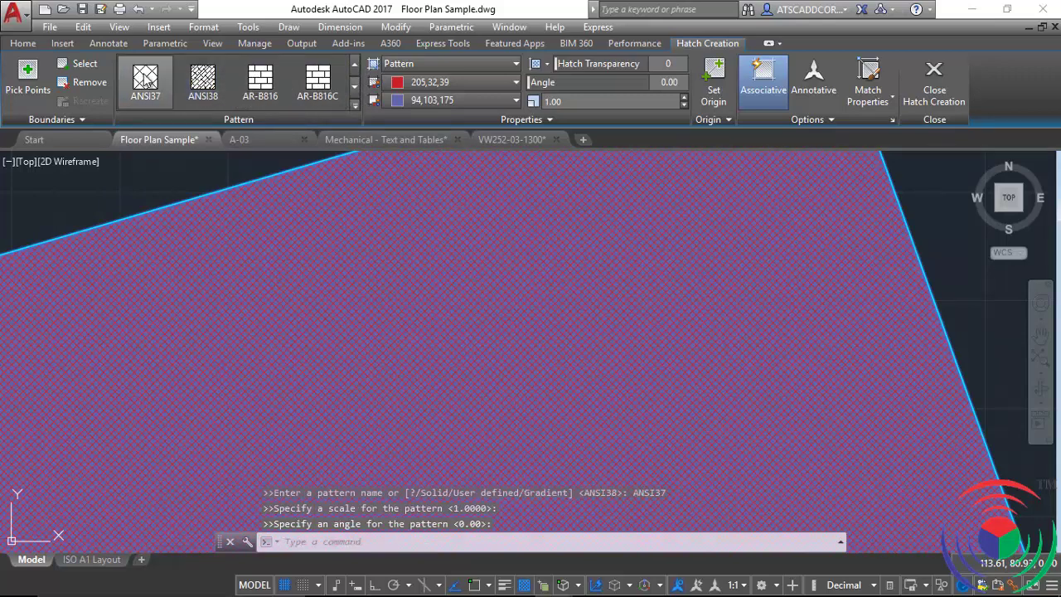
click(355, 105)
drag(356, 100, 359, 136)
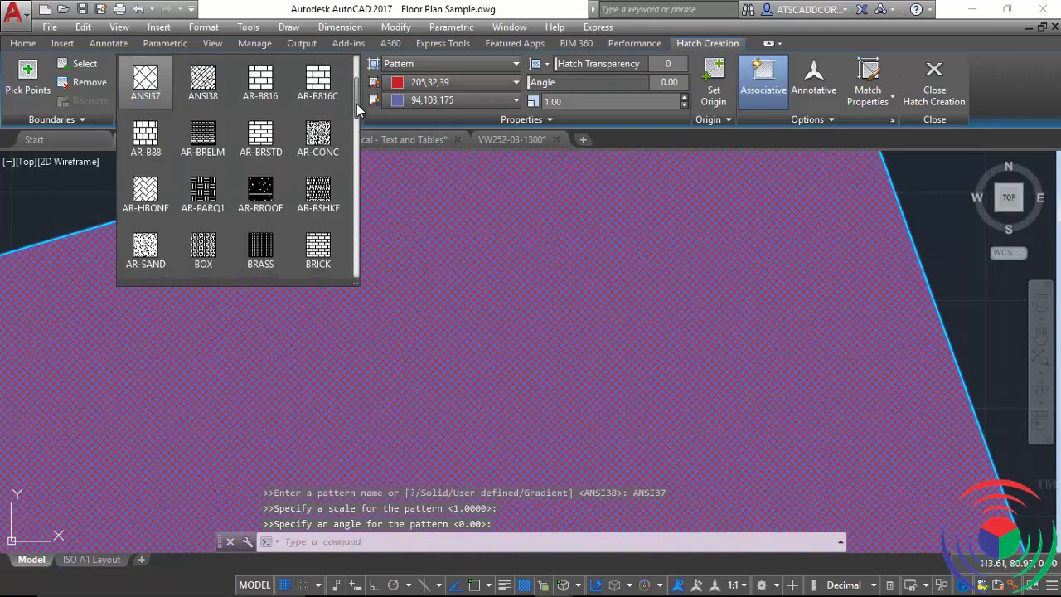
click(326, 182)
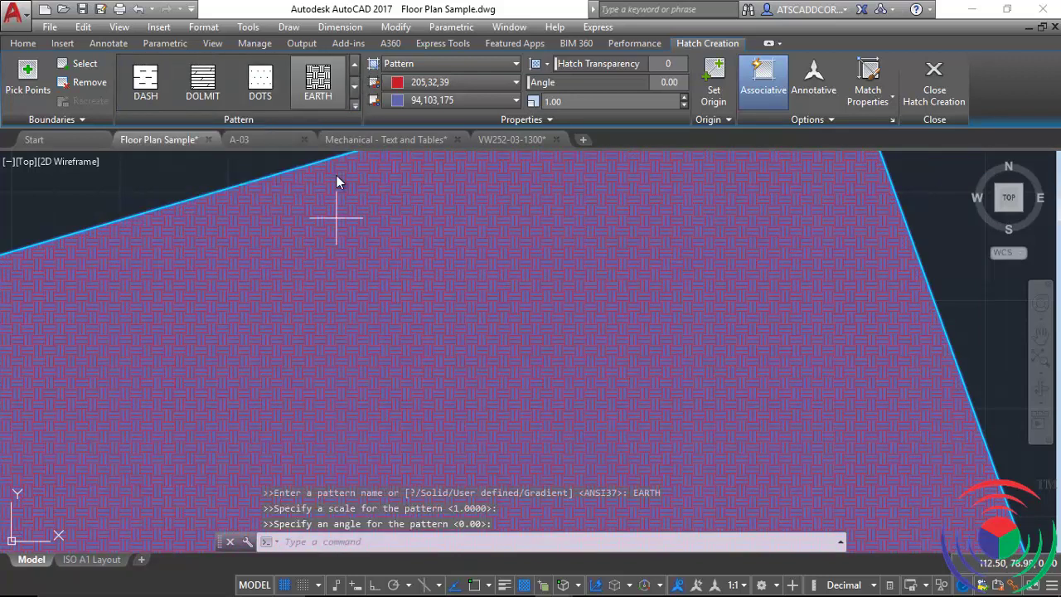
click(264, 79)
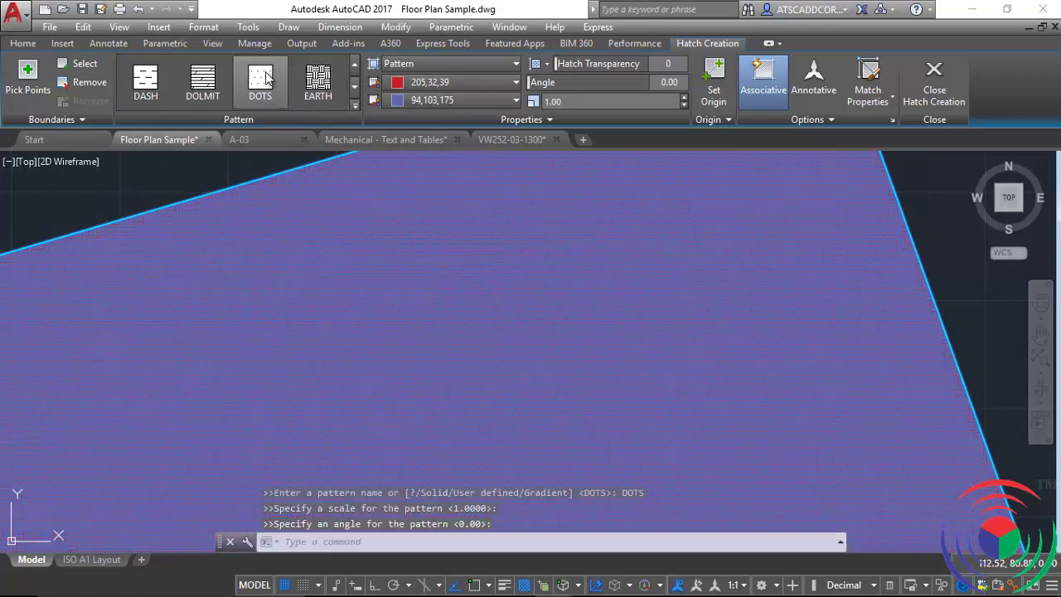
Settle on the ANSI31 pattern and shift the view down onto the polygon.
click(354, 106)
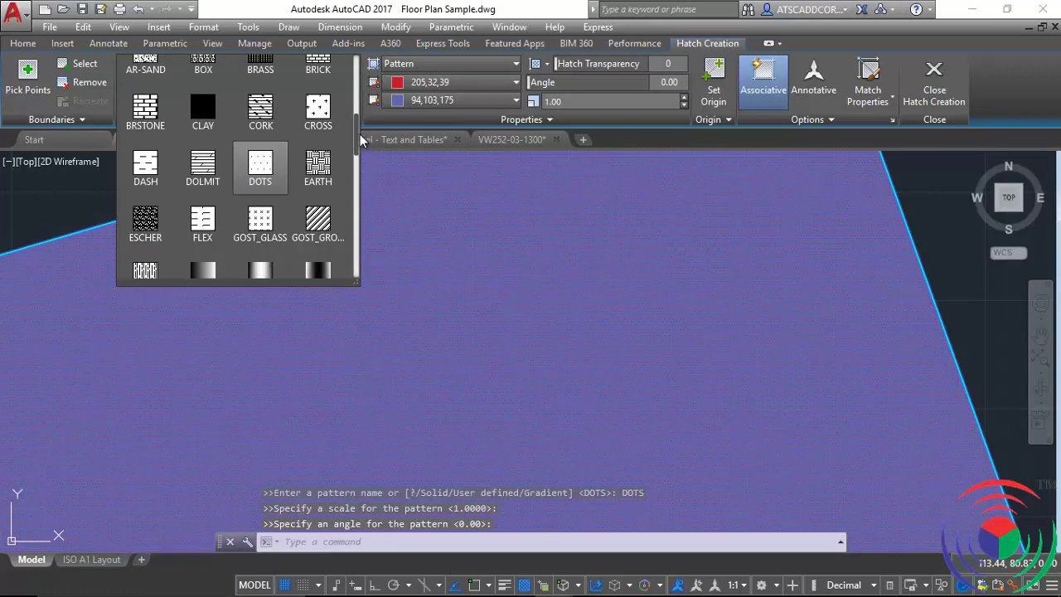
scroll(358, 153, down, 2)
drag(358, 153, 359, 87)
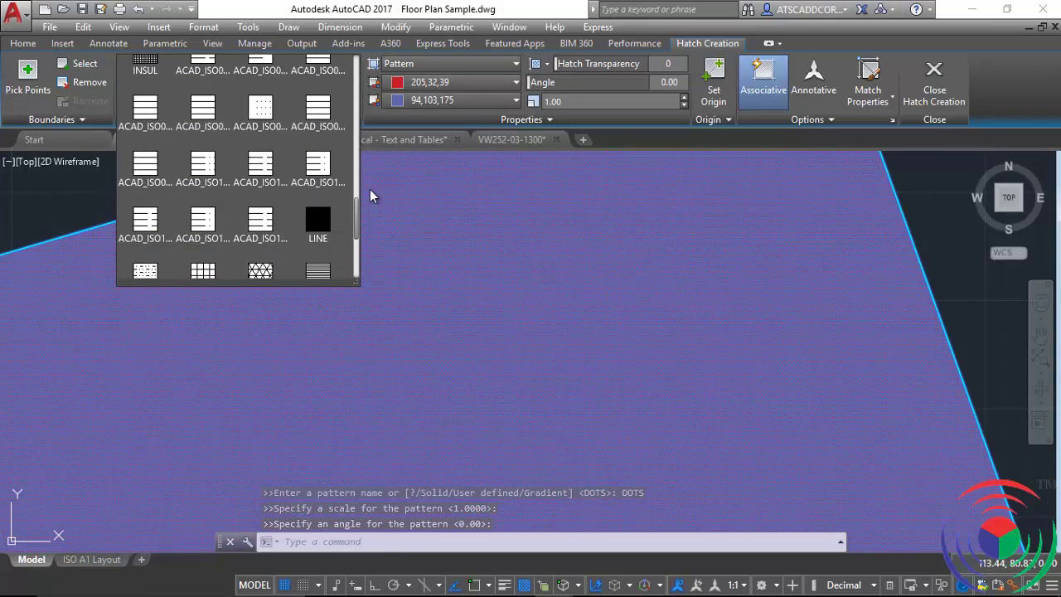
scroll(358, 87, up, 3)
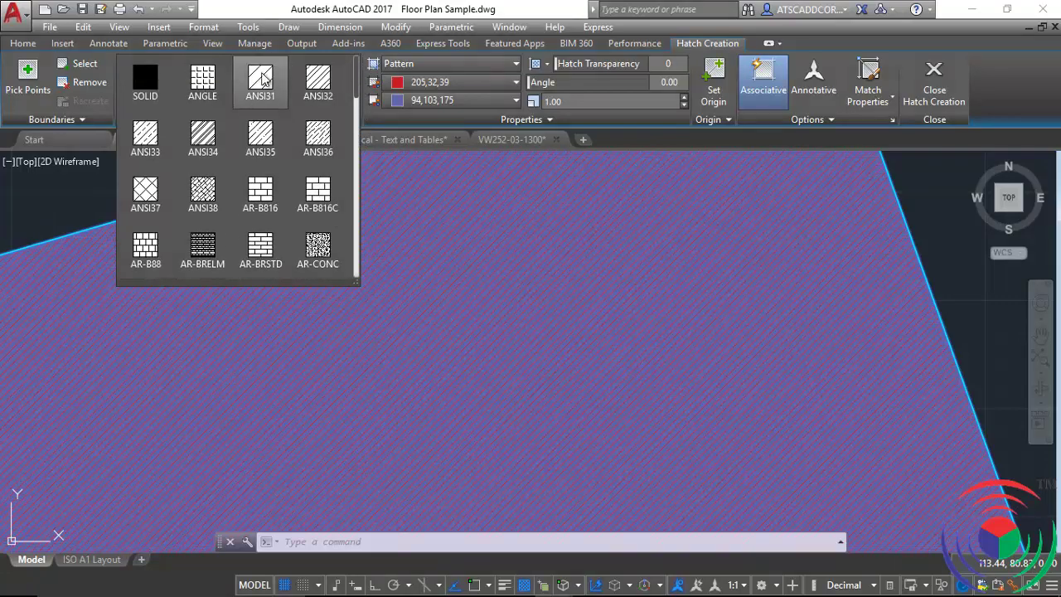
click(260, 83)
scroll(512, 248, down, 2)
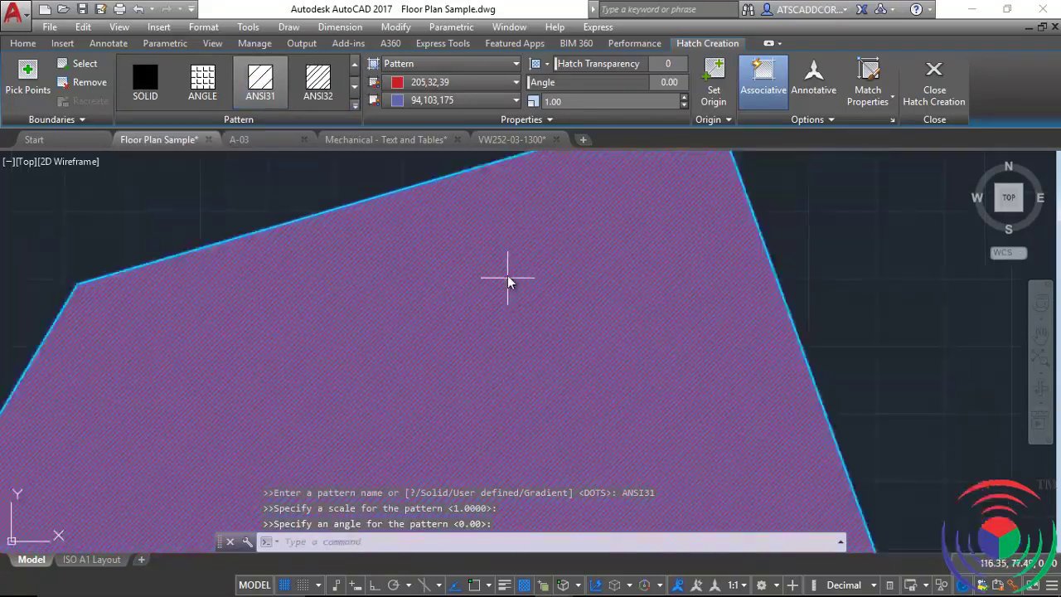
scroll(508, 277, up, 1)
scroll(507, 261, down, 1)
scroll(514, 298, down, 1)
scroll(514, 248, up, 1)
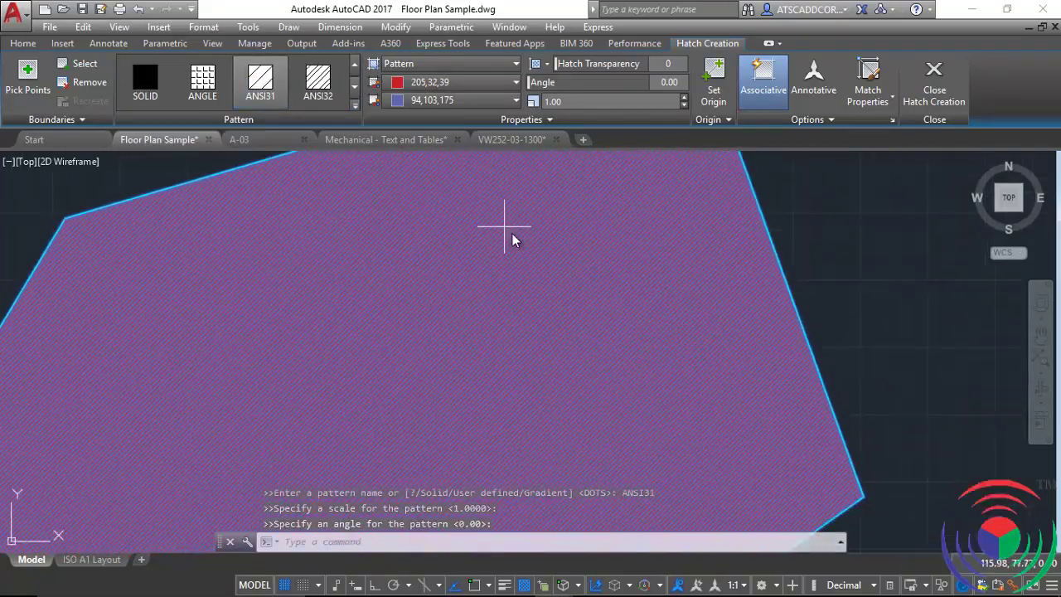
middle_drag(511, 230, 503, 274)
Make the ANSI31 hatch lines yellow (241,235,31) after briefly trying orange.
click(514, 82)
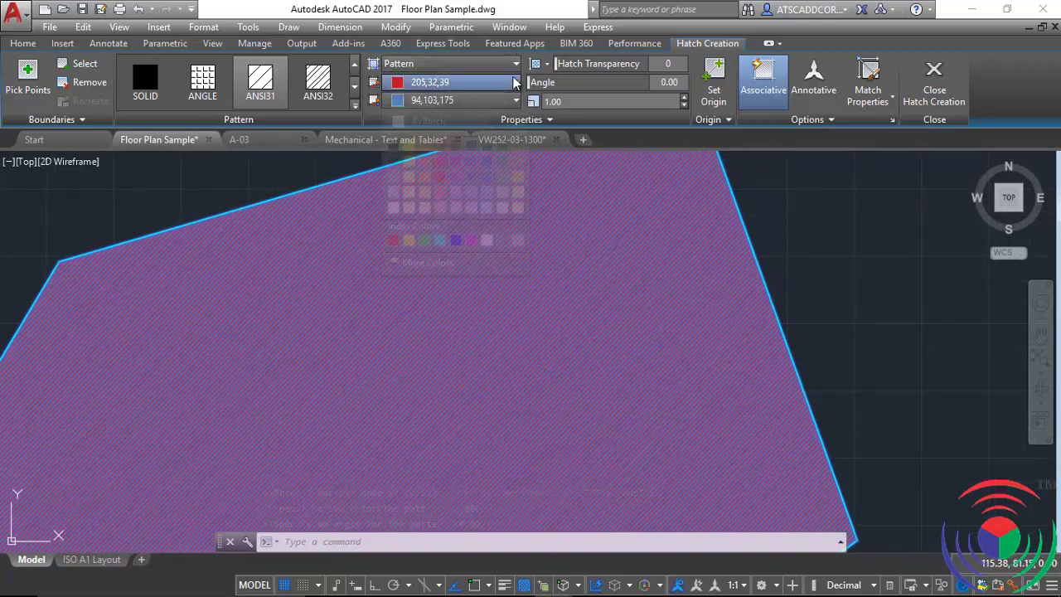
click(429, 170)
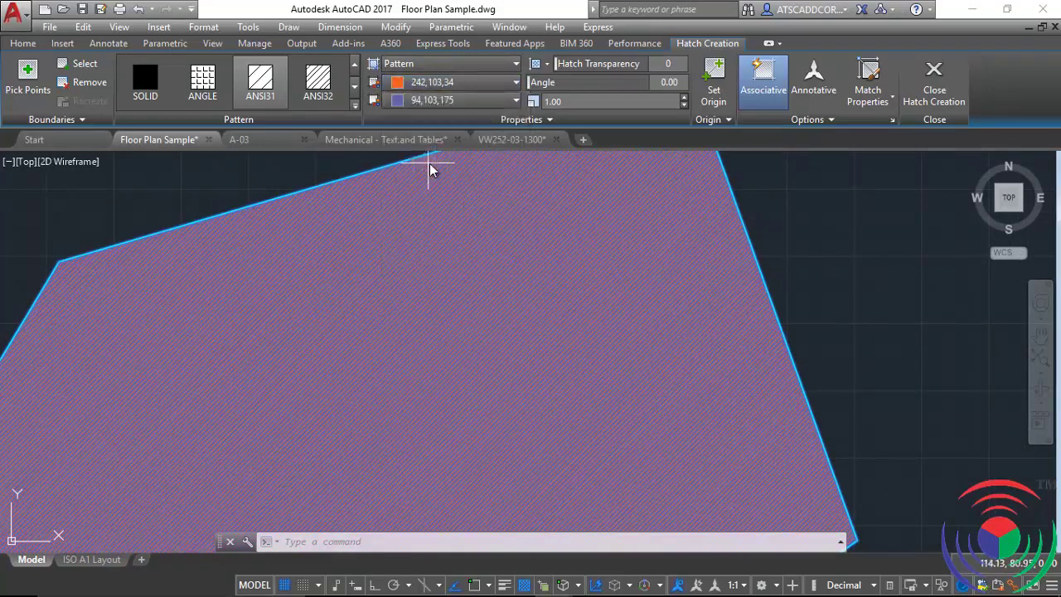
click(500, 83)
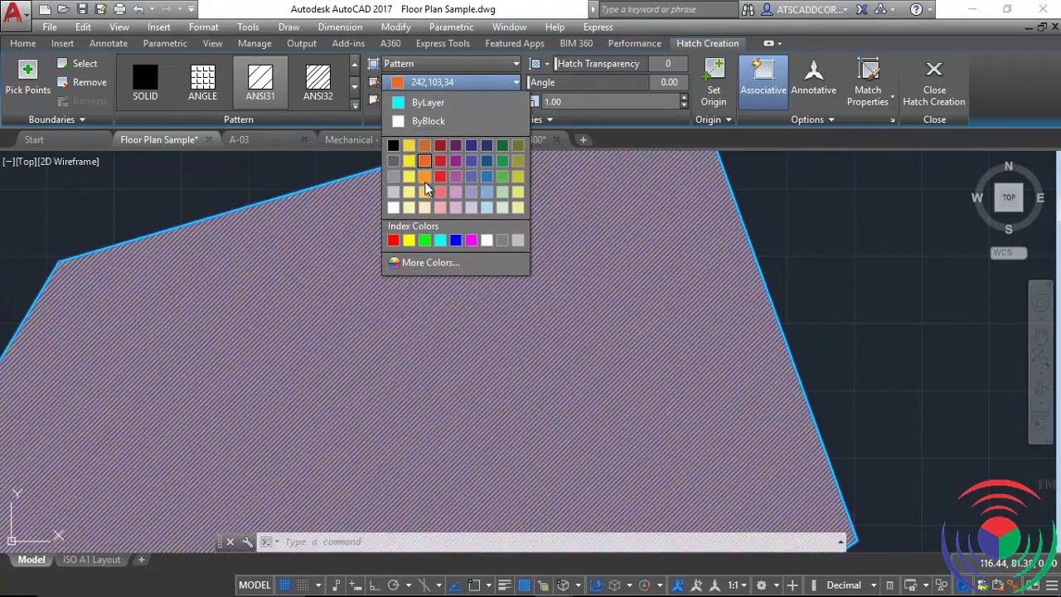
click(410, 161)
scroll(543, 255, up, 5)
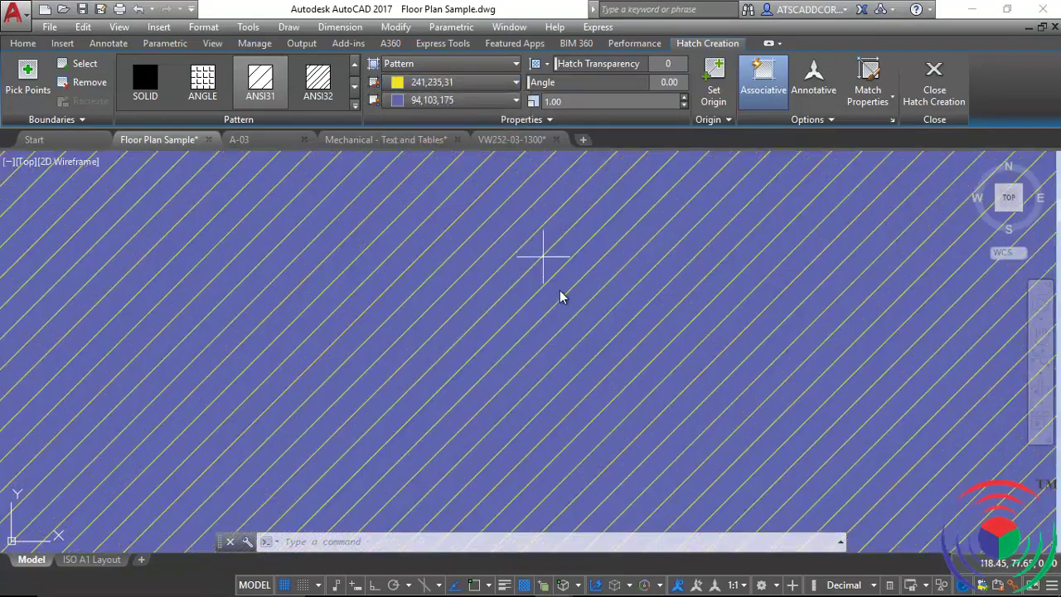
scroll(609, 290, down, 3)
scroll(613, 317, down, 2)
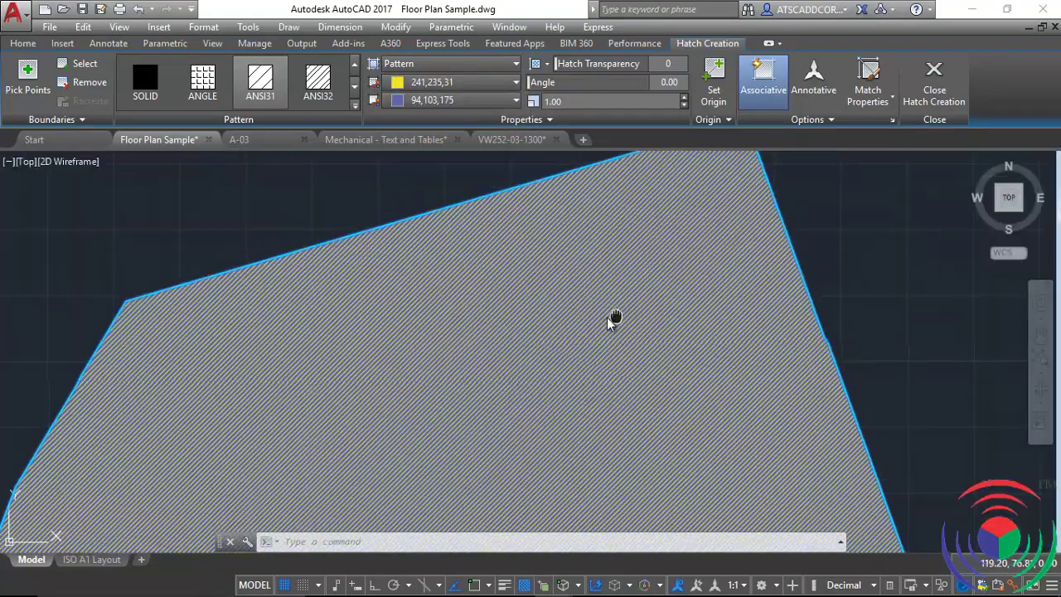
Try a red hatch background, then set the background colour to None.
click(471, 100)
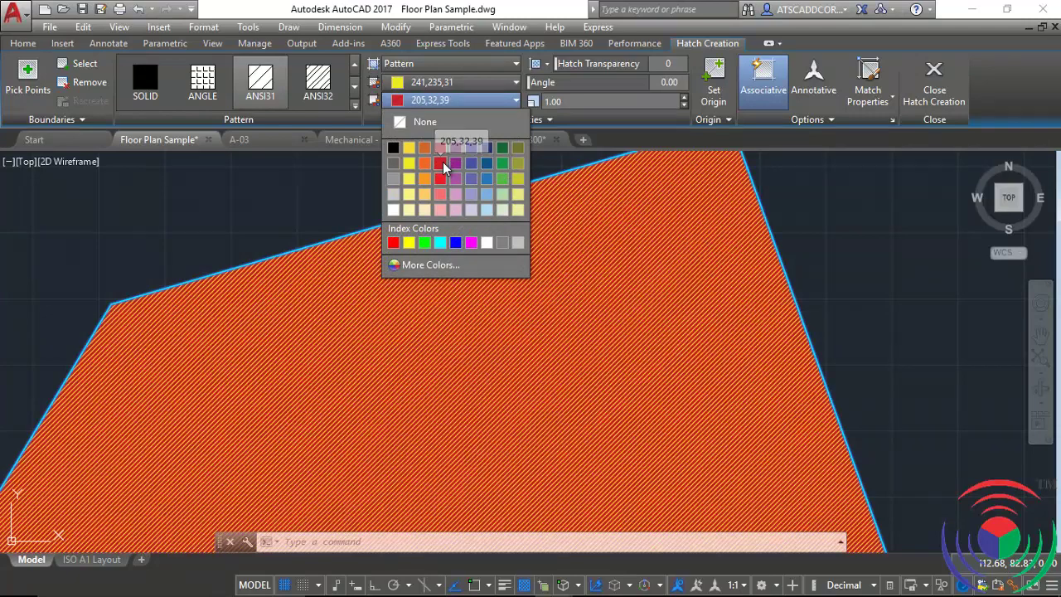
click(439, 179)
scroll(588, 260, up, 5)
middle_drag(587, 260, 594, 438)
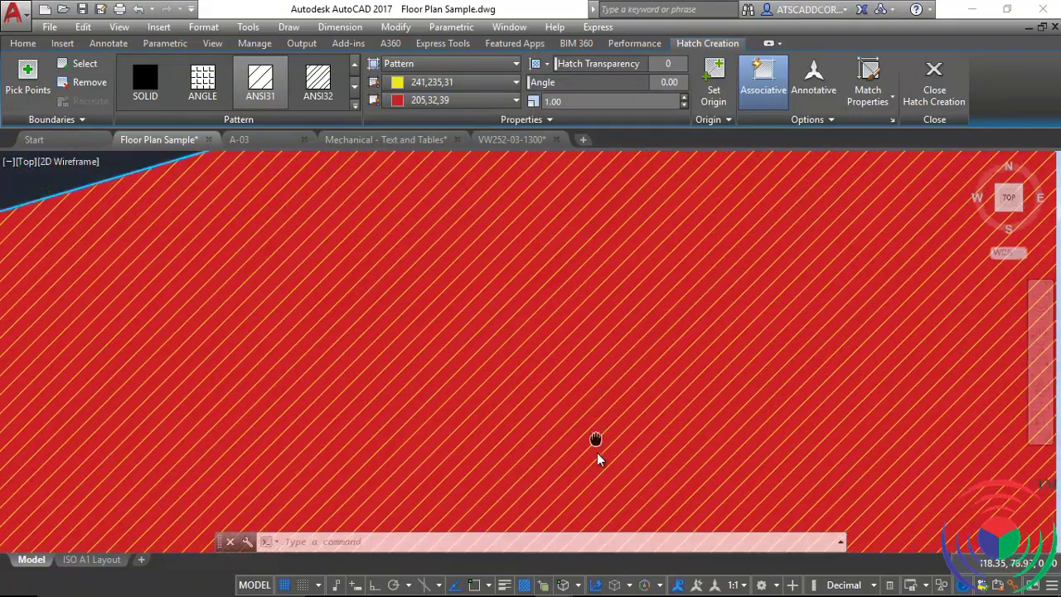
click(475, 100)
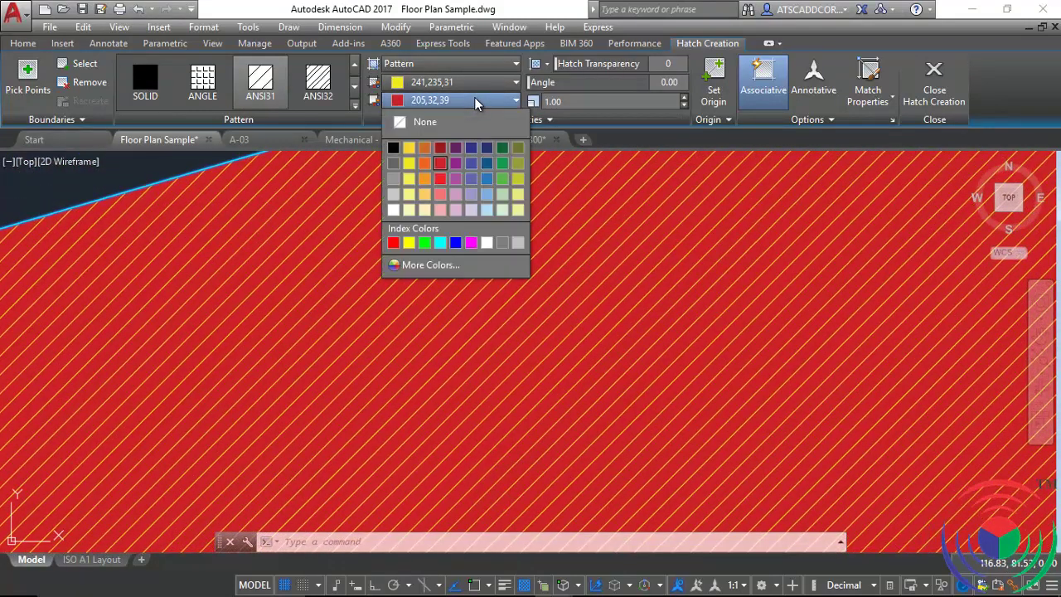
click(424, 122)
scroll(582, 367, down, 3)
scroll(582, 367, up, 2)
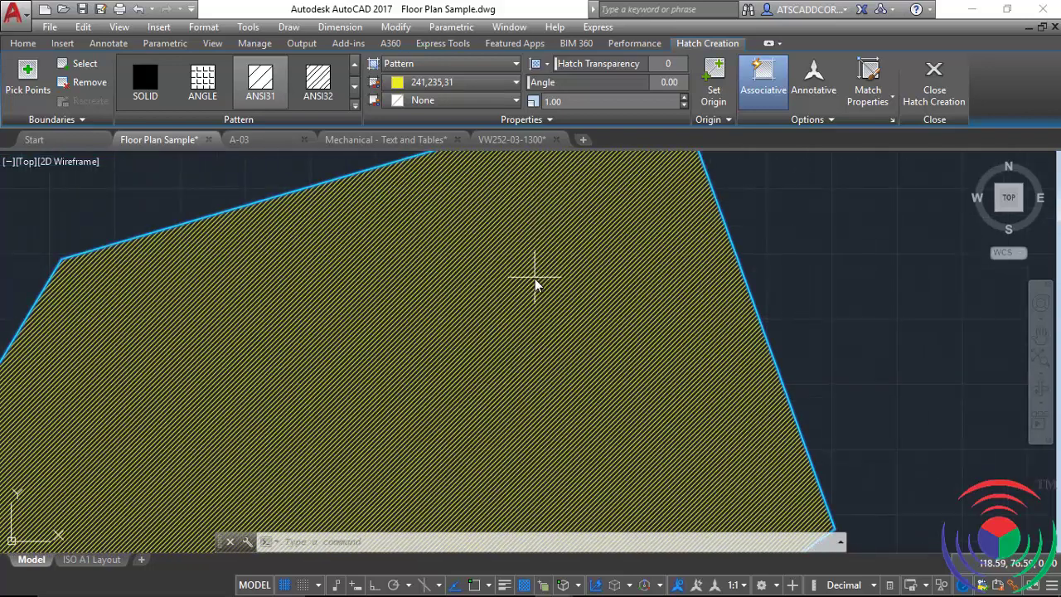
scroll(547, 331, up, 2)
scroll(551, 365, up, 2)
scroll(547, 348, up, 2)
scroll(543, 334, down, 1)
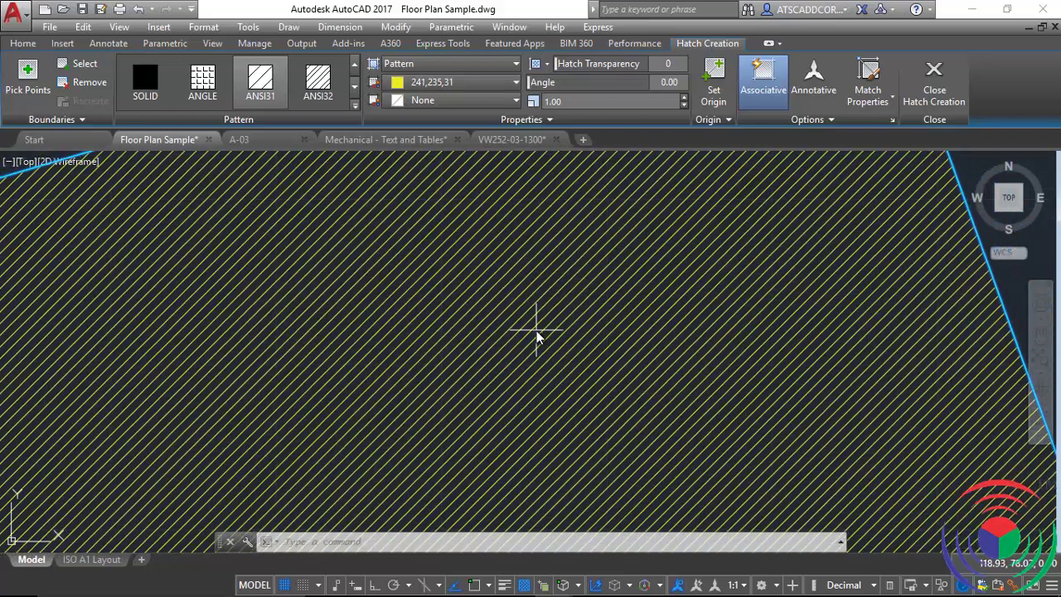
scroll(526, 341, down, 1)
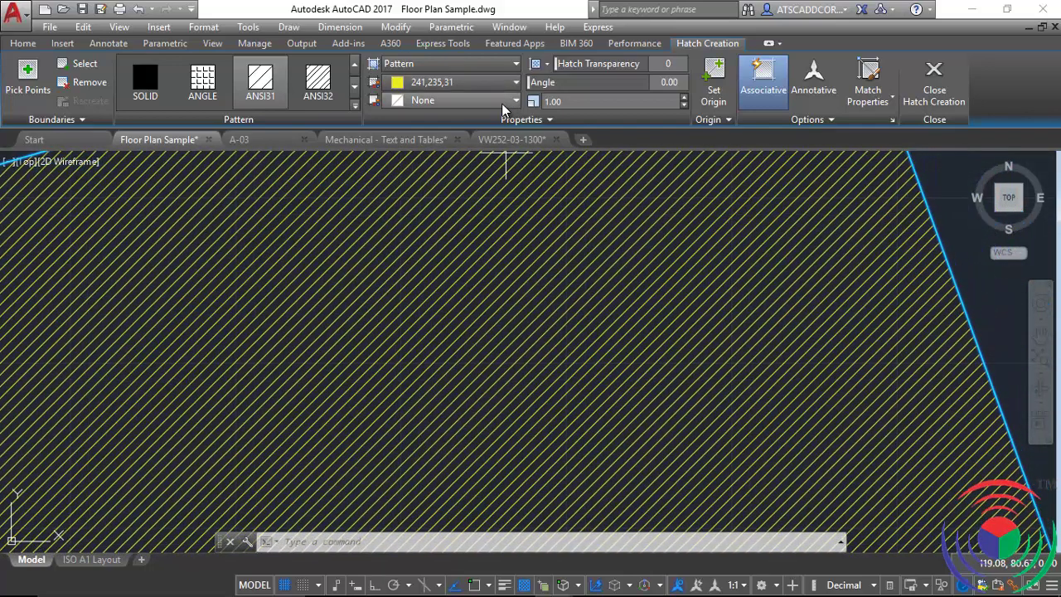
Give the hatch an orange 242,103,34 background, leaving transparency at 0.
click(500, 102)
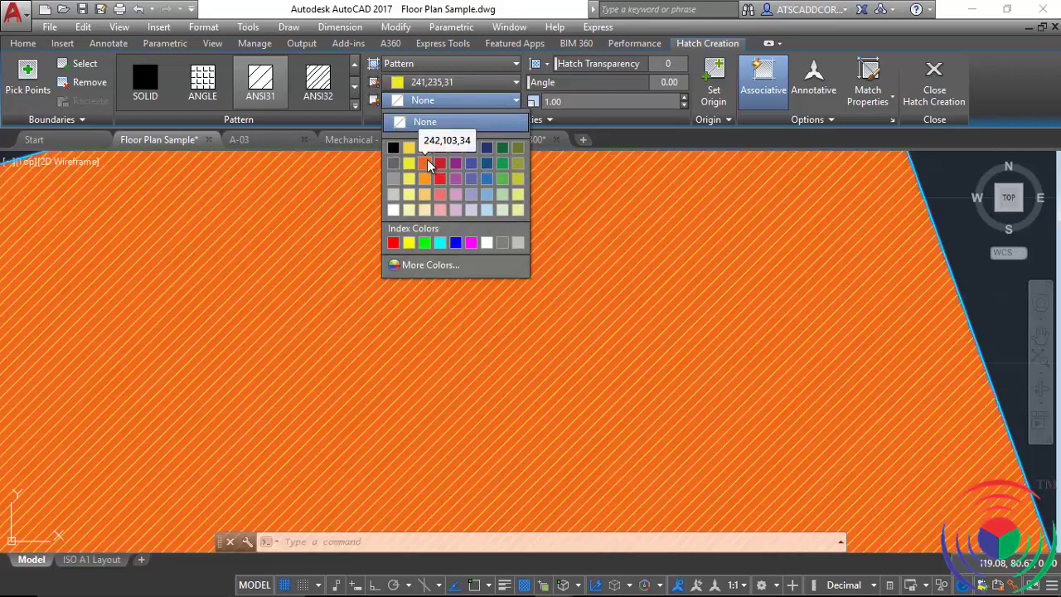
click(424, 165)
scroll(618, 364, down, 1)
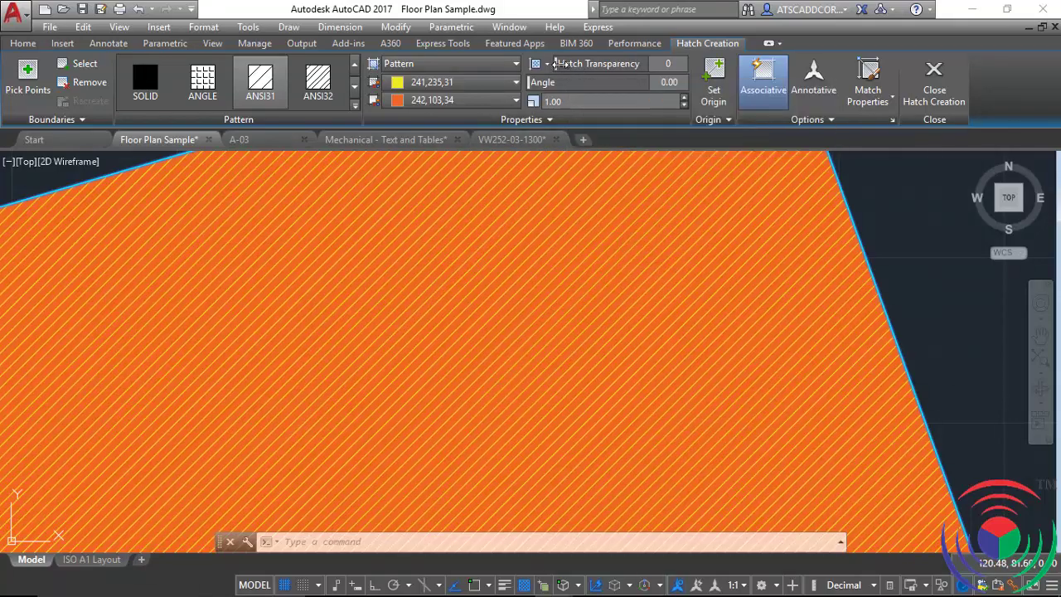
mouse_move(572, 66)
mouse_down()
mouse_move(726, 65)
mouse_move(556, 64)
mouse_move(571, 83)
mouse_move(614, 83)
mouse_move(528, 83)
mouse_up()
scroll(605, 280, down, 2)
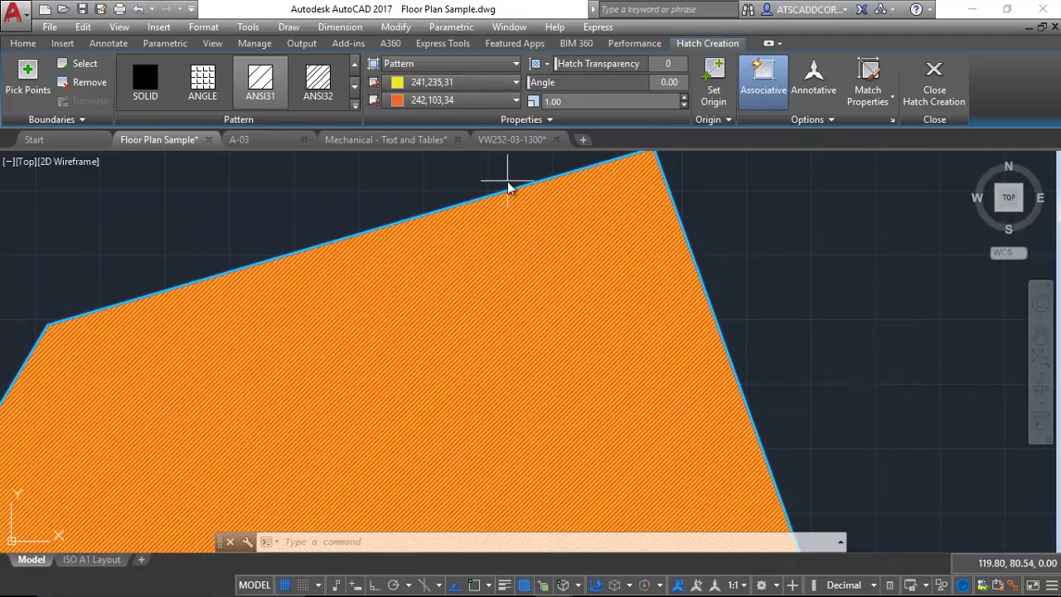
Raise the hatch scale to 7.00, recenter the polygon and commit the hatch.
click(685, 97)
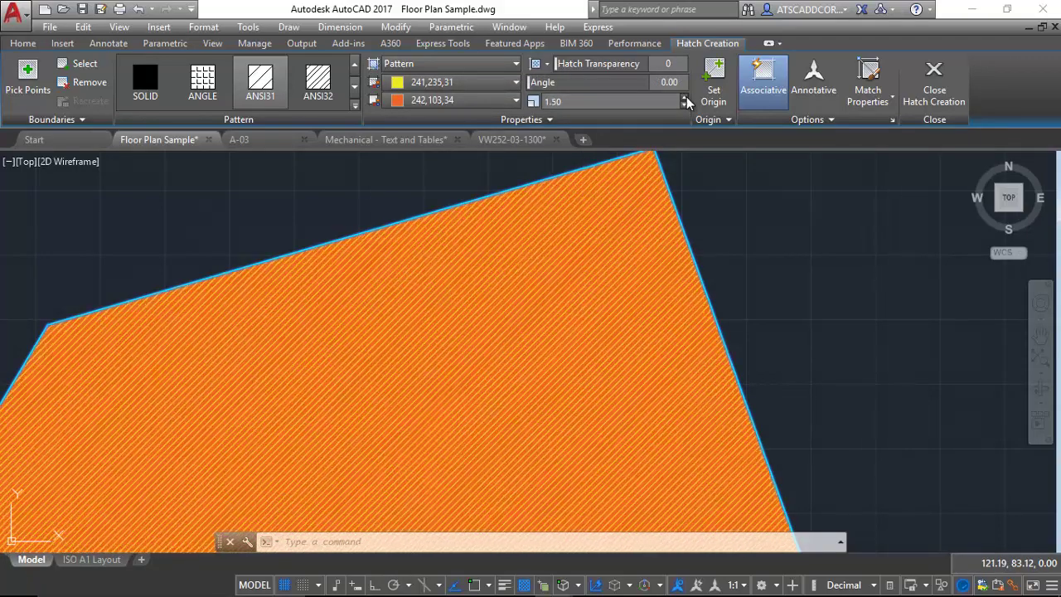
click(686, 100)
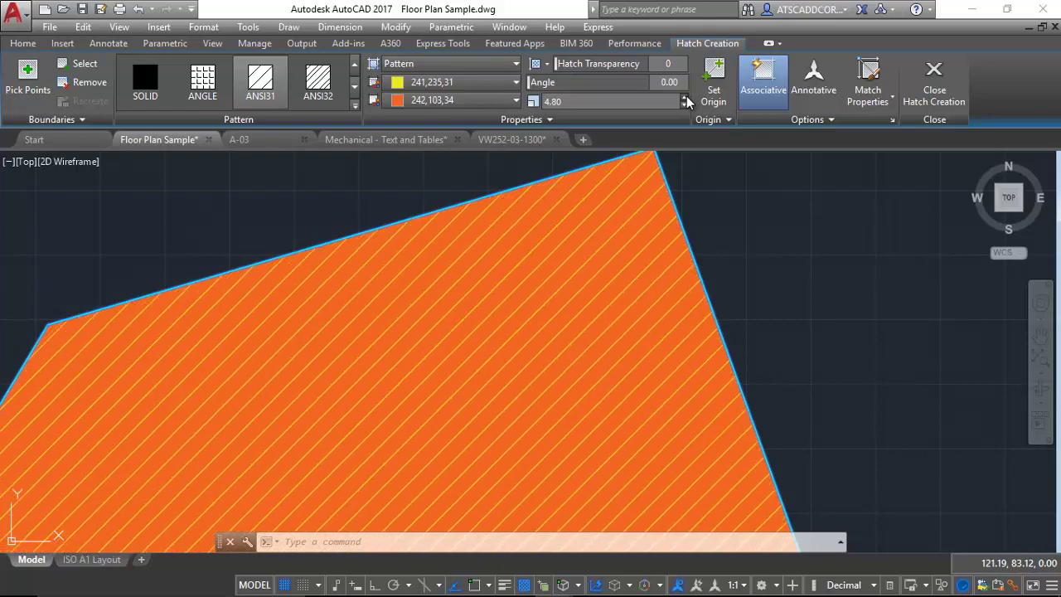
click(685, 99)
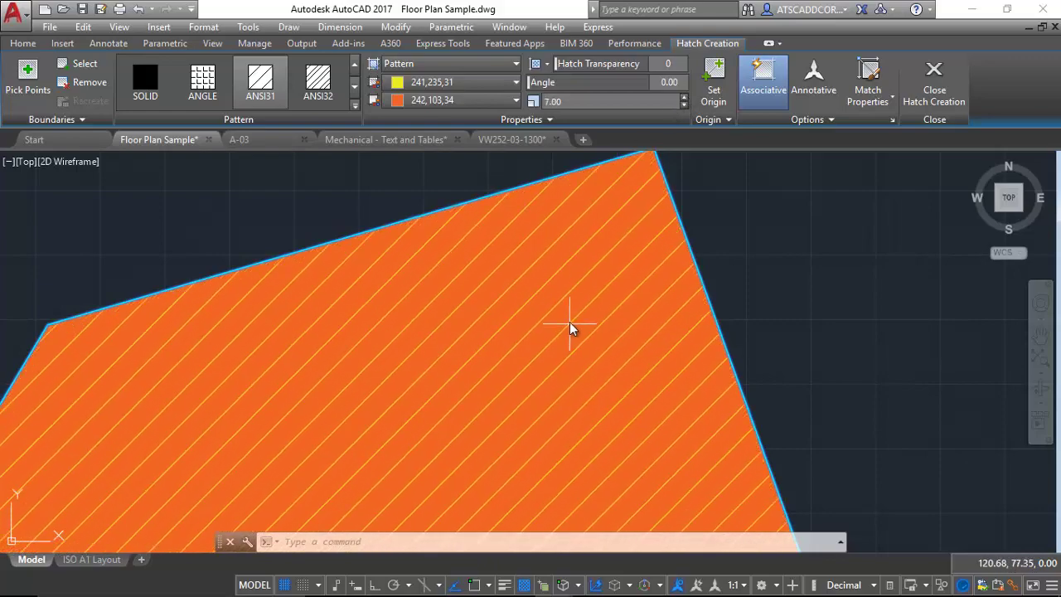
drag(535, 80, 527, 75)
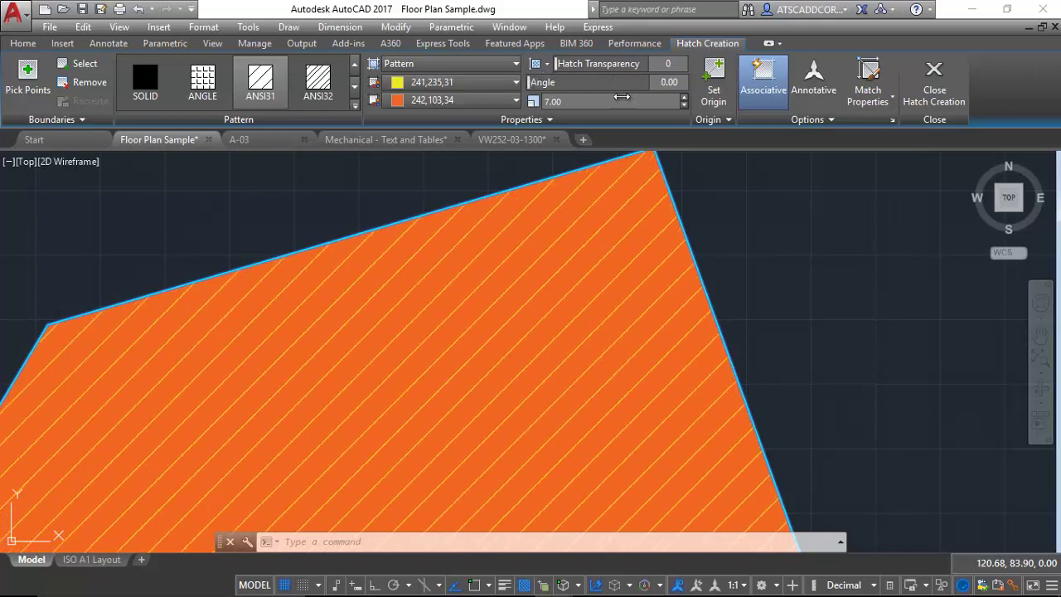
scroll(605, 237, down, 2)
scroll(569, 276, down, 2)
scroll(569, 244, up, 2)
scroll(564, 344, up, 1)
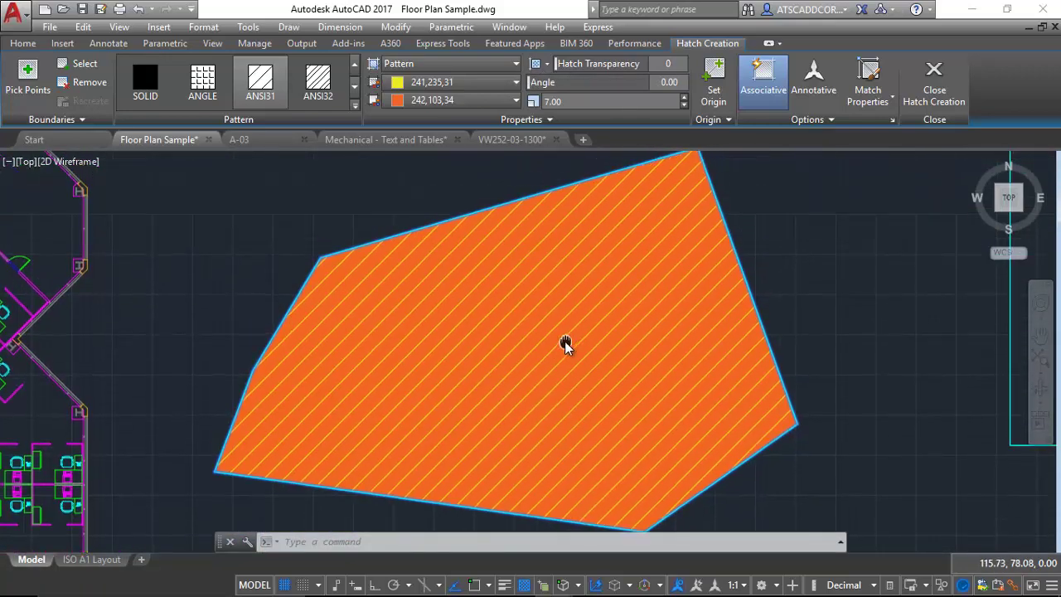
middle_drag(565, 344, 500, 336)
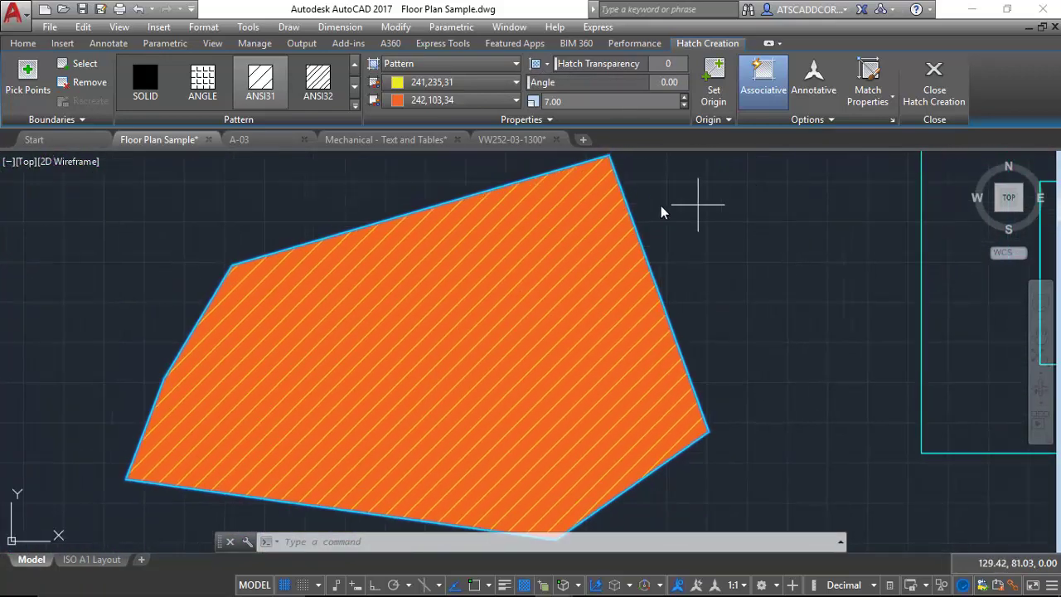
key(Return)
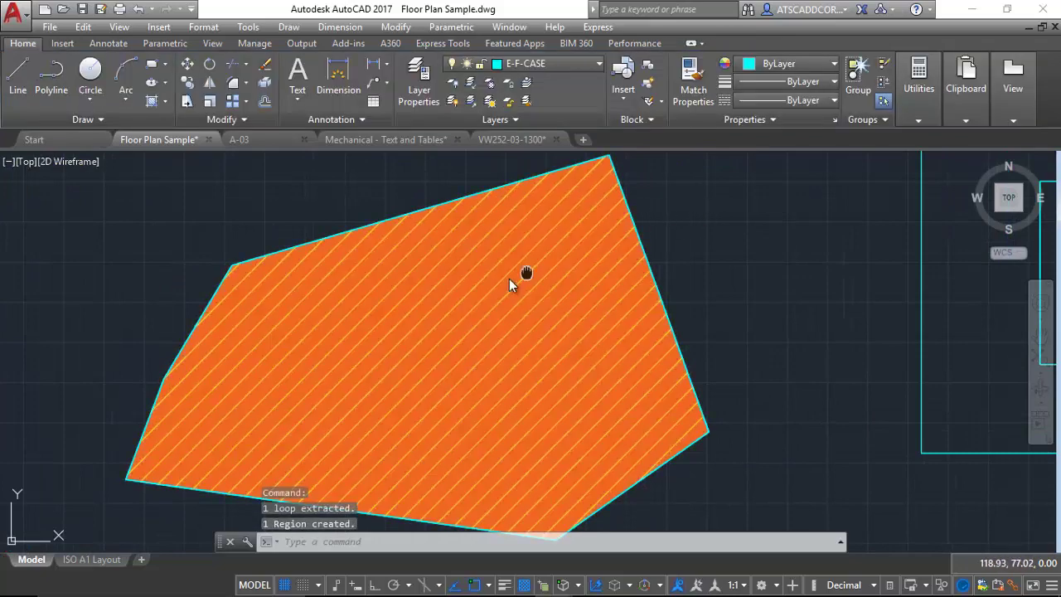
Start a new hatch and pick a point inside the inner rectangle.
middle_drag(525, 273, 498, 282)
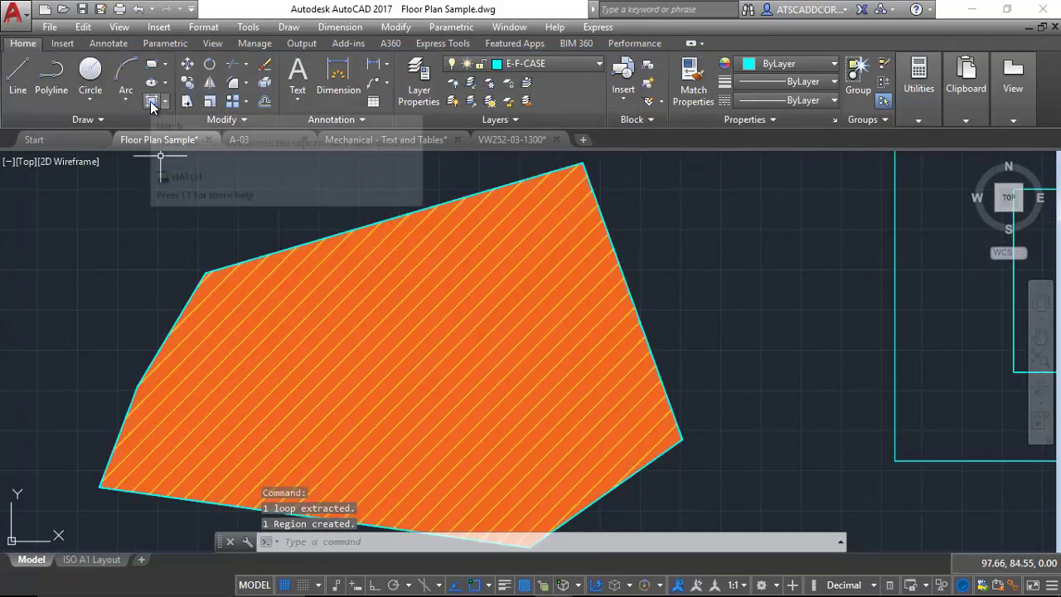
click(151, 103)
middle_drag(786, 294, 256, 307)
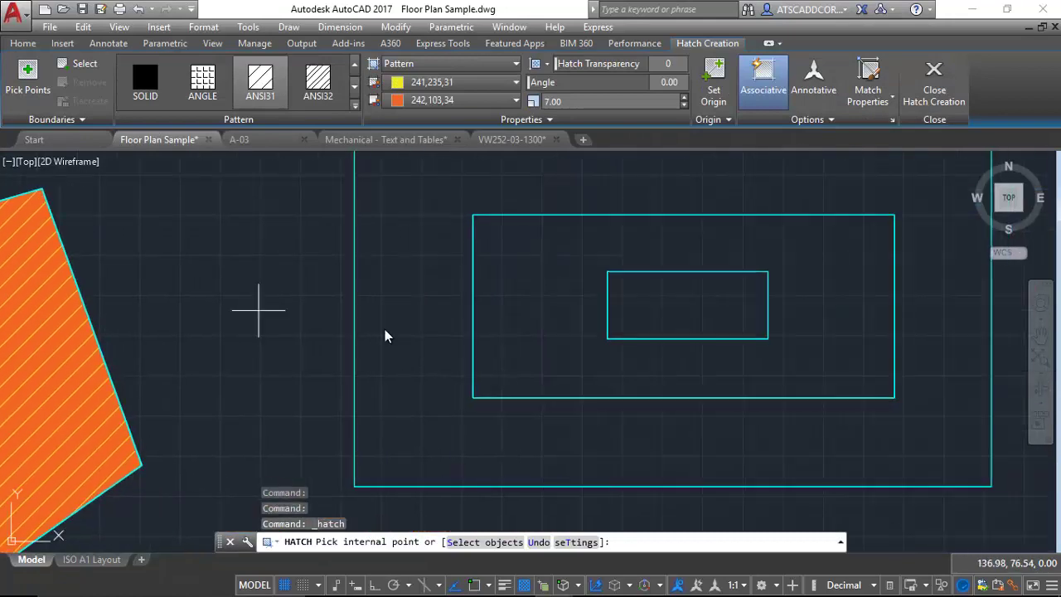
scroll(568, 313, down, 2)
middle_drag(569, 313, 597, 327)
scroll(534, 375, up, 2)
mouse_move(533, 375)
middle_down()
mouse_move(499, 272)
mouse_move(461, 315)
mouse_move(514, 291)
middle_up()
scroll(505, 324, up, 3)
click(544, 350)
Switch the rectangle's fill type to a GR_HEMISP gradient and commit it.
scroll(547, 315, up, 1)
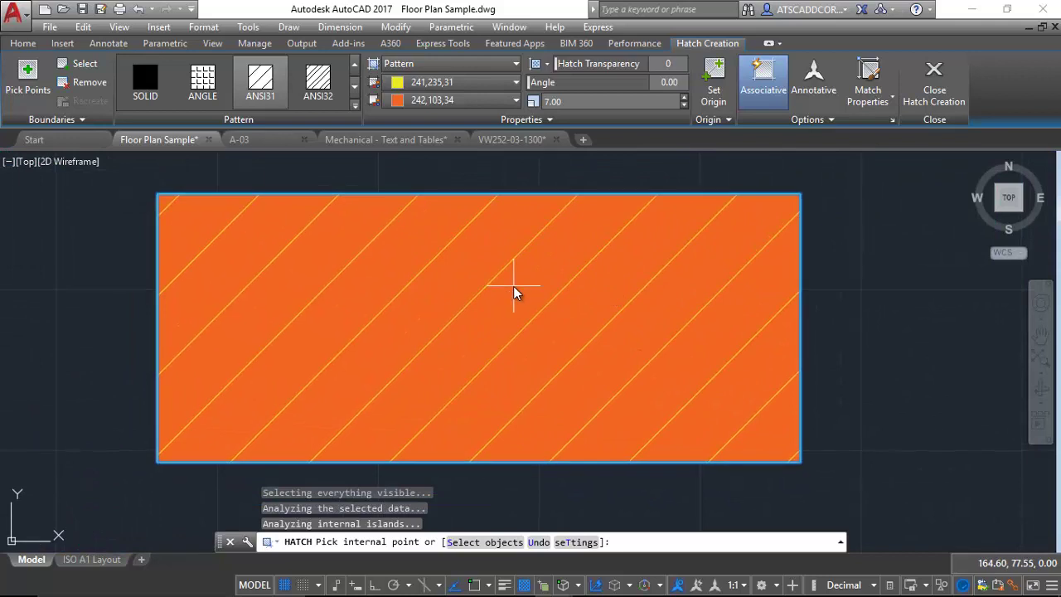
click(510, 67)
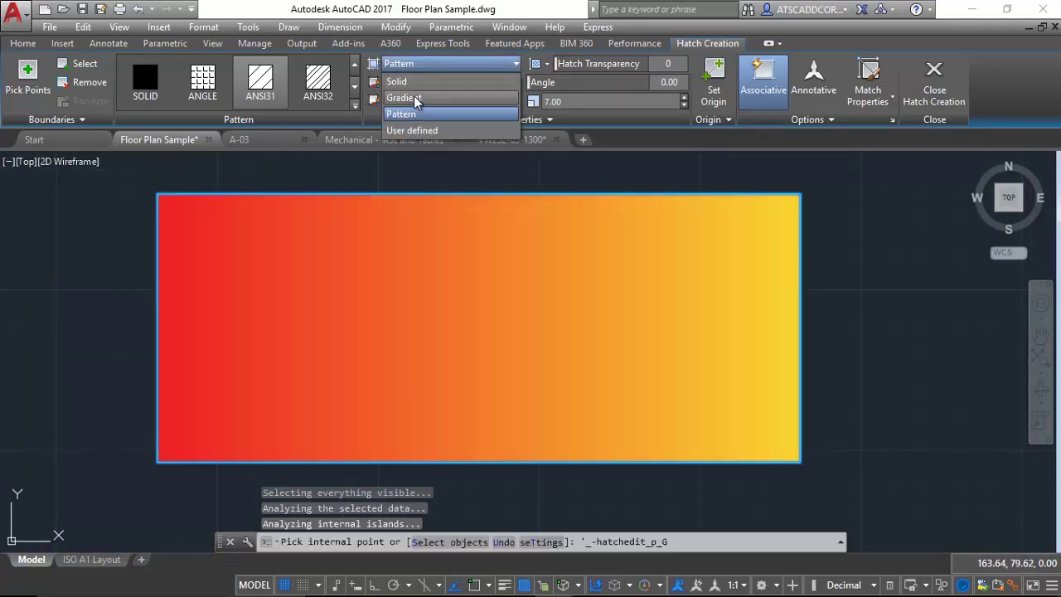
click(417, 98)
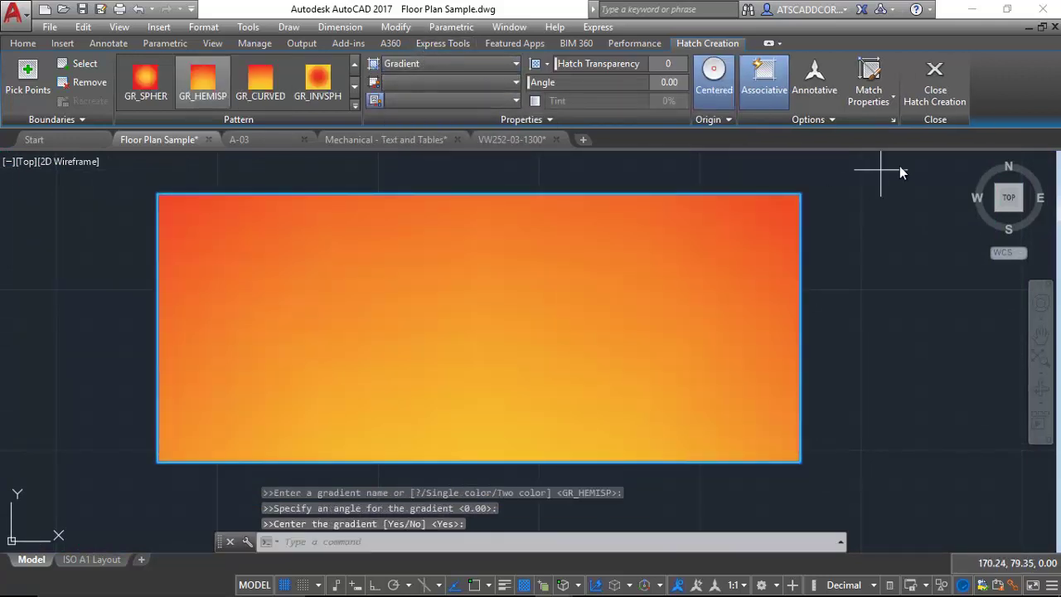
click(935, 83)
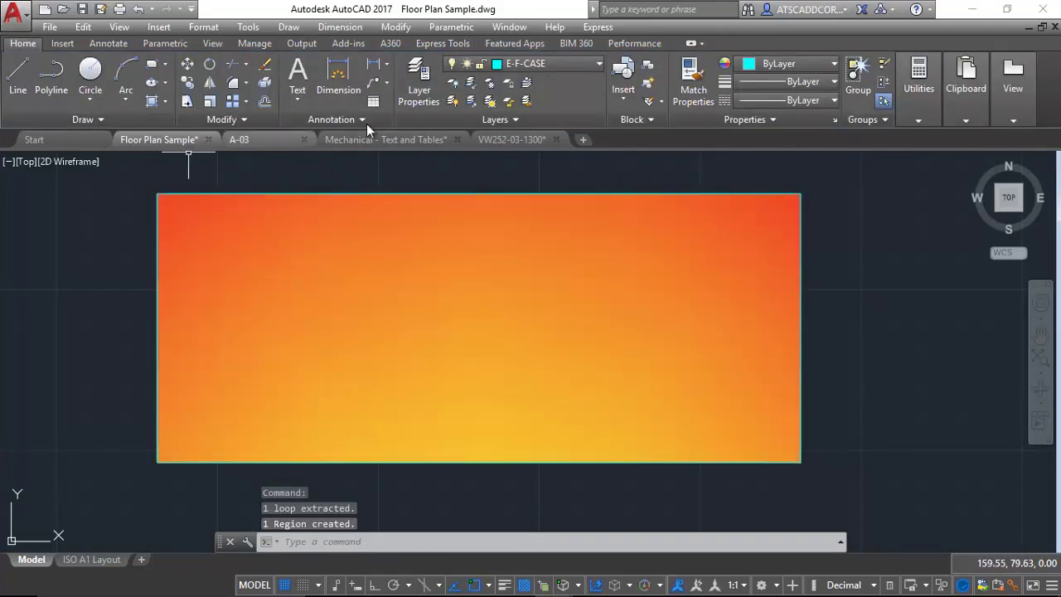
Browse the drawing commands and hatch/gradient options without choosing one.
click(288, 27)
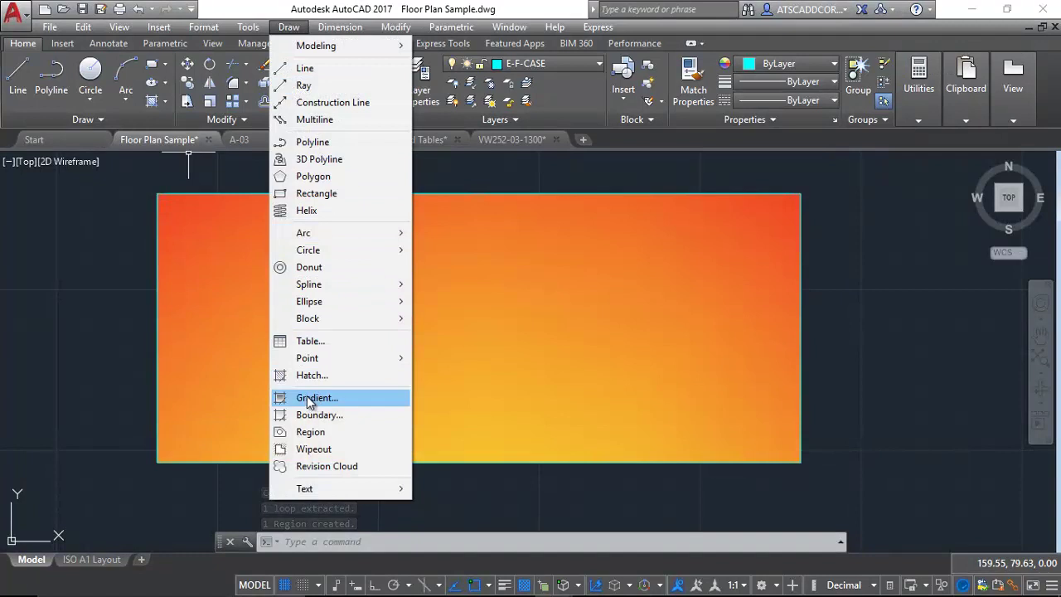
key(Escape)
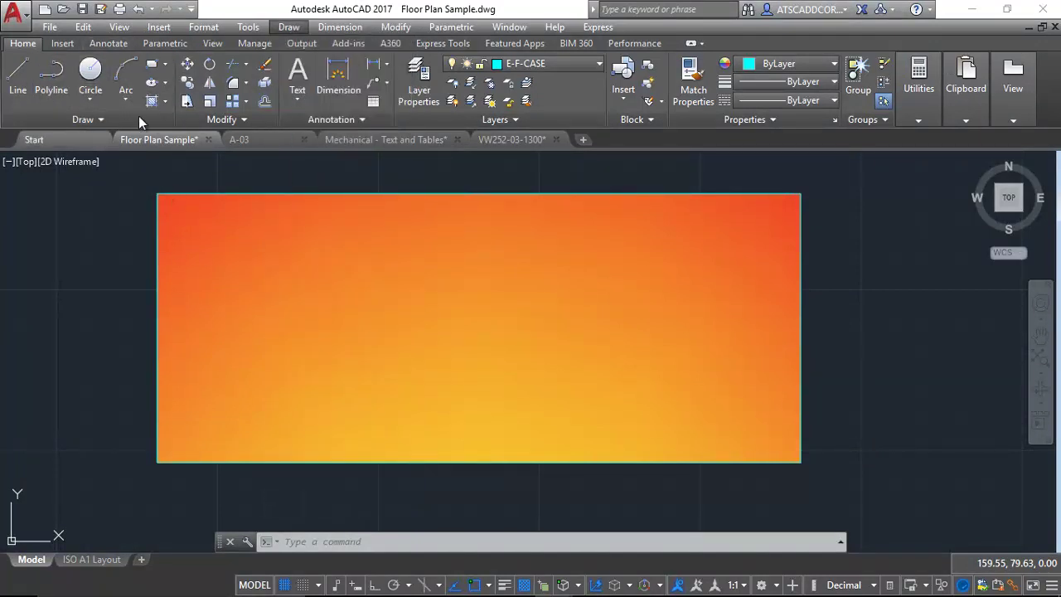
click(166, 101)
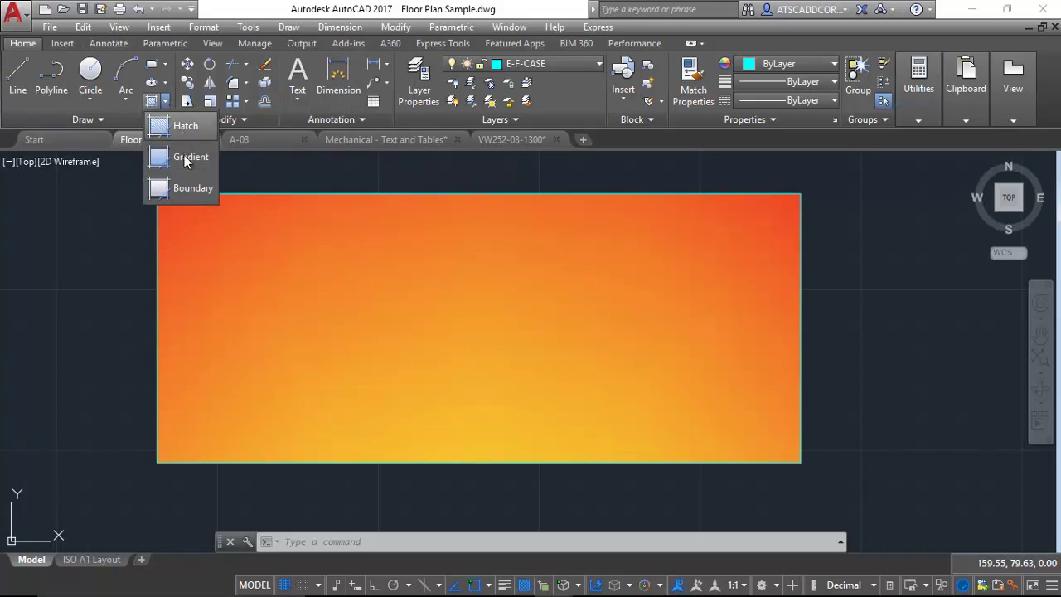
key(Escape)
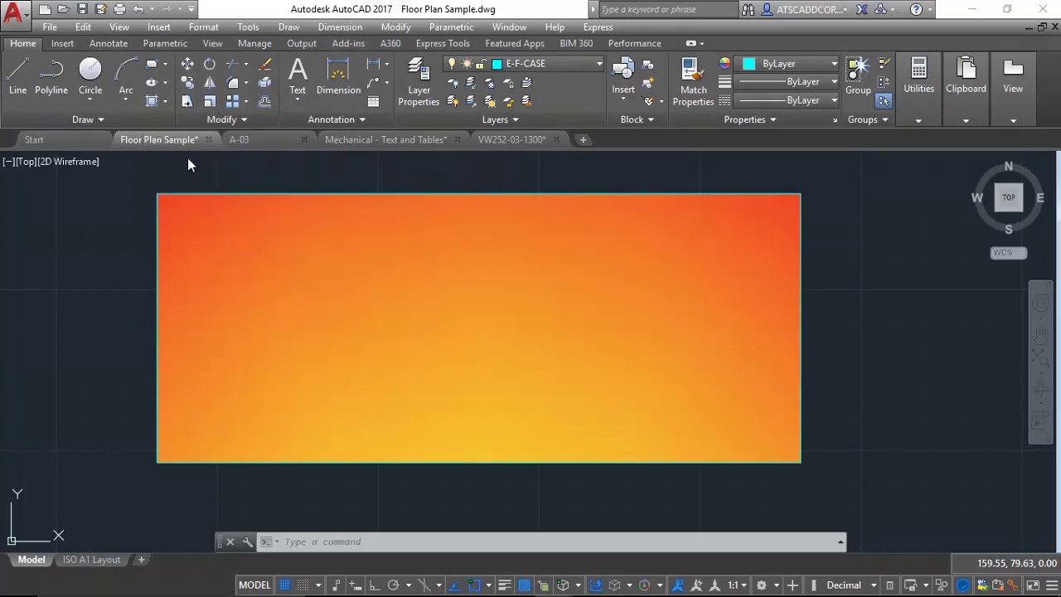
Pick inside the rectangle to preview a red-to-yellow GR_HEMISP gradient.
scroll(676, 248, down, 3)
scroll(652, 301, down, 4)
scroll(651, 334, down, 5)
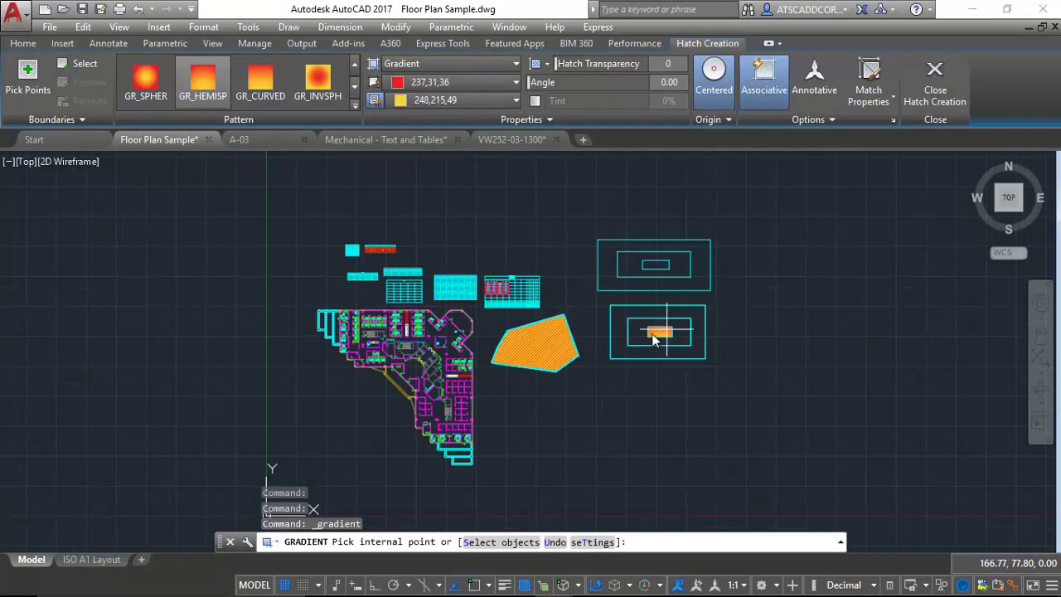
scroll(651, 333, up, 2)
scroll(603, 286, up, 3)
scroll(567, 270, up, 3)
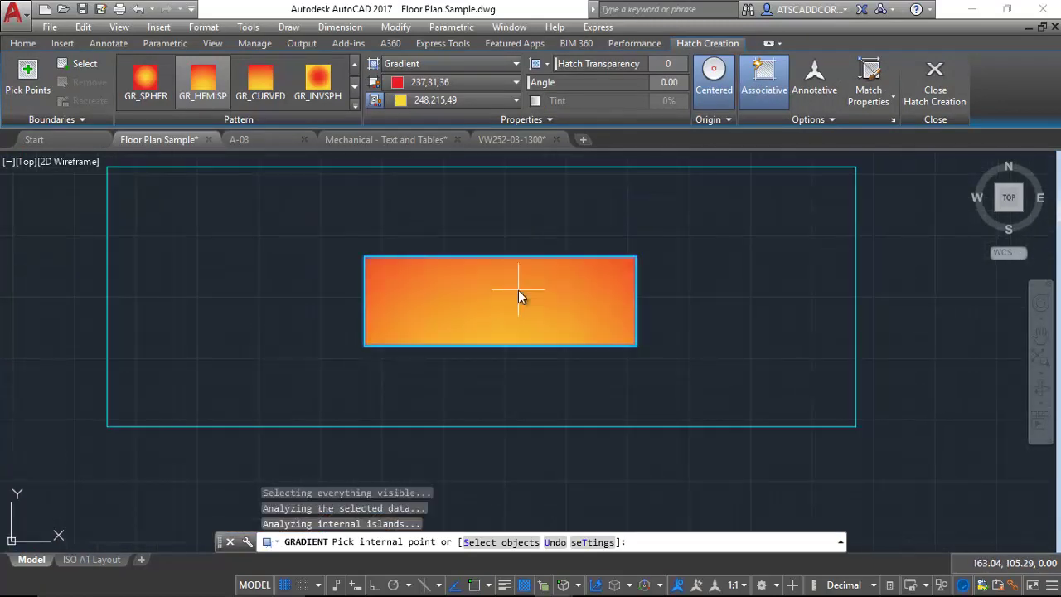
click(518, 290)
scroll(521, 286, up, 2)
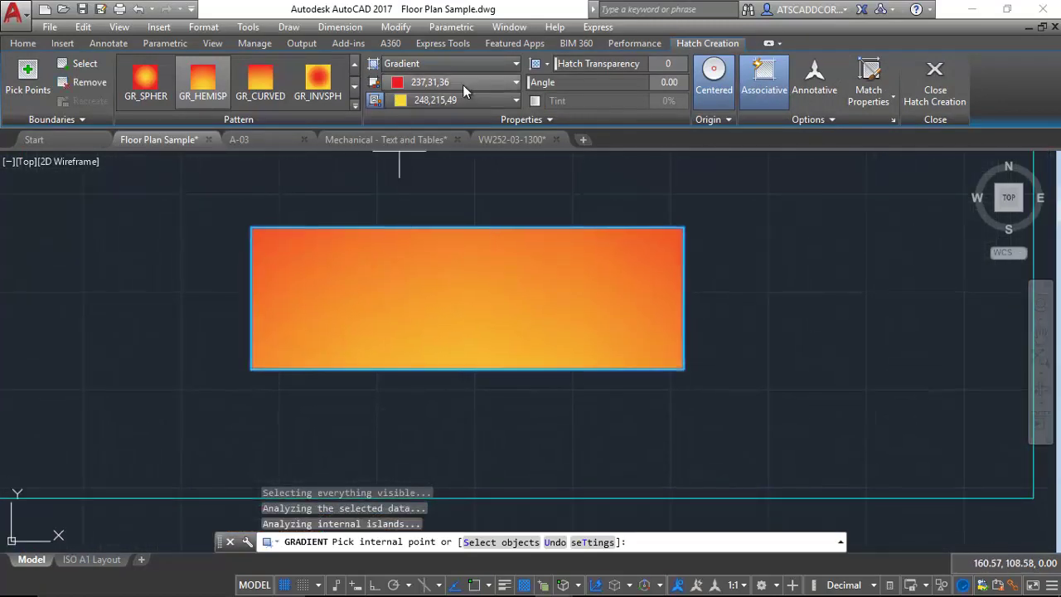
Set gradient Colour 1 to blue and Colour 2 to red.
click(491, 80)
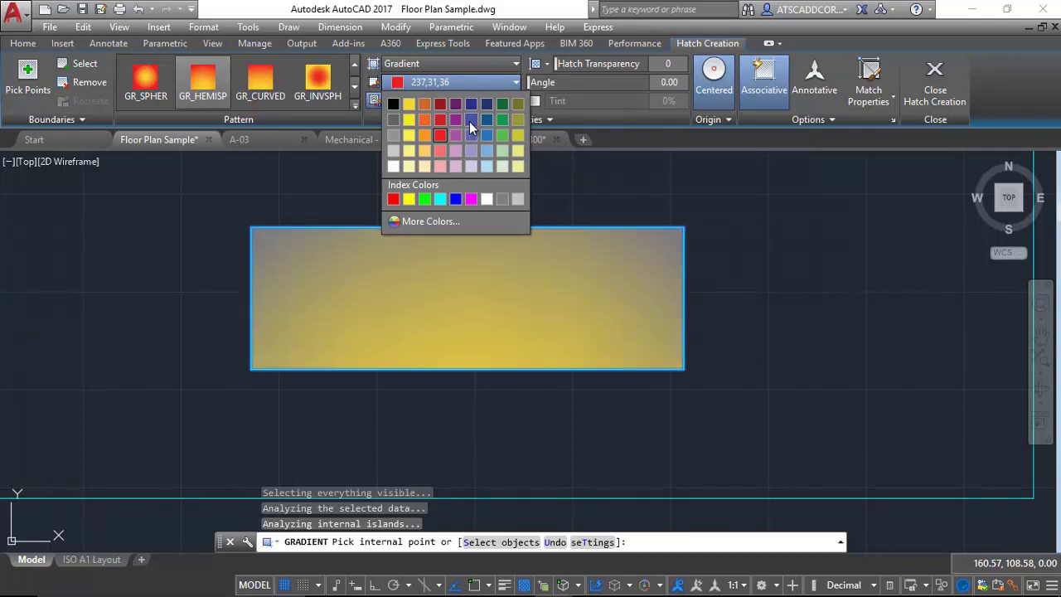
click(471, 118)
click(494, 101)
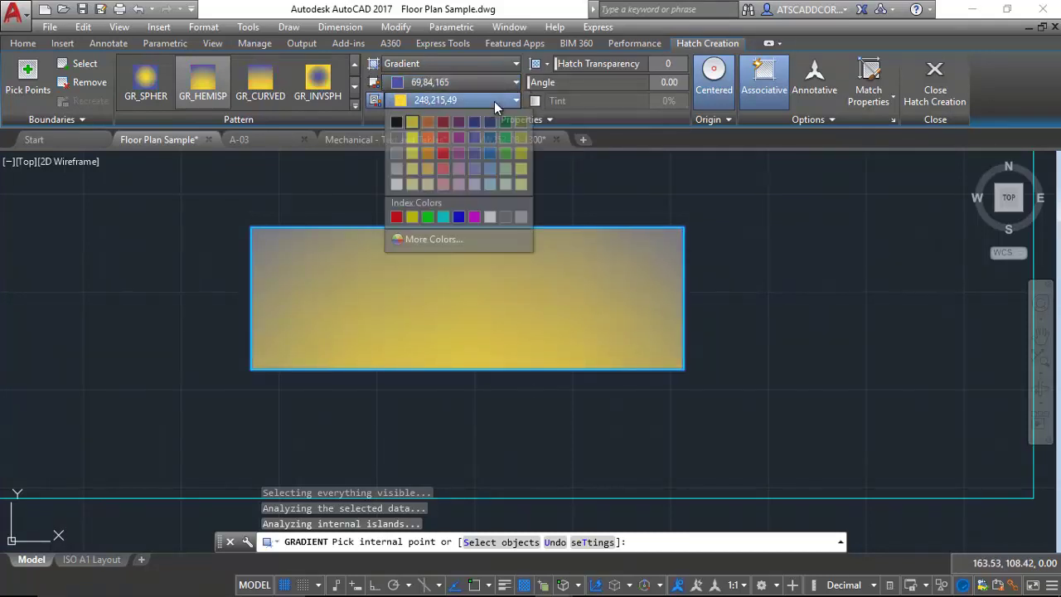
click(444, 154)
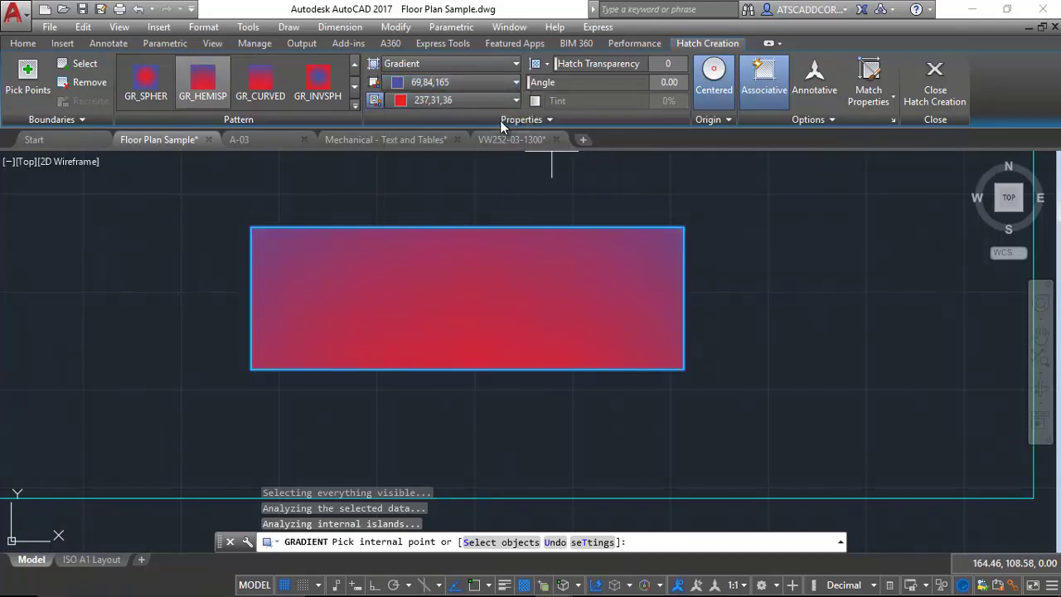
Try curved, spherical, linear and cylindrical gradients, settling on GR_INVCYL.
click(260, 79)
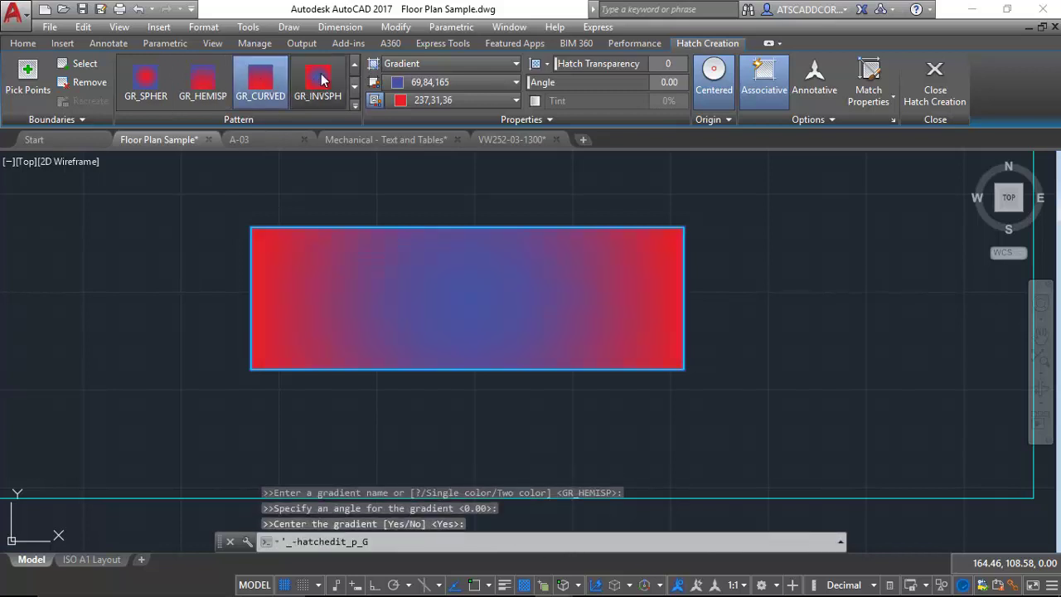
click(153, 97)
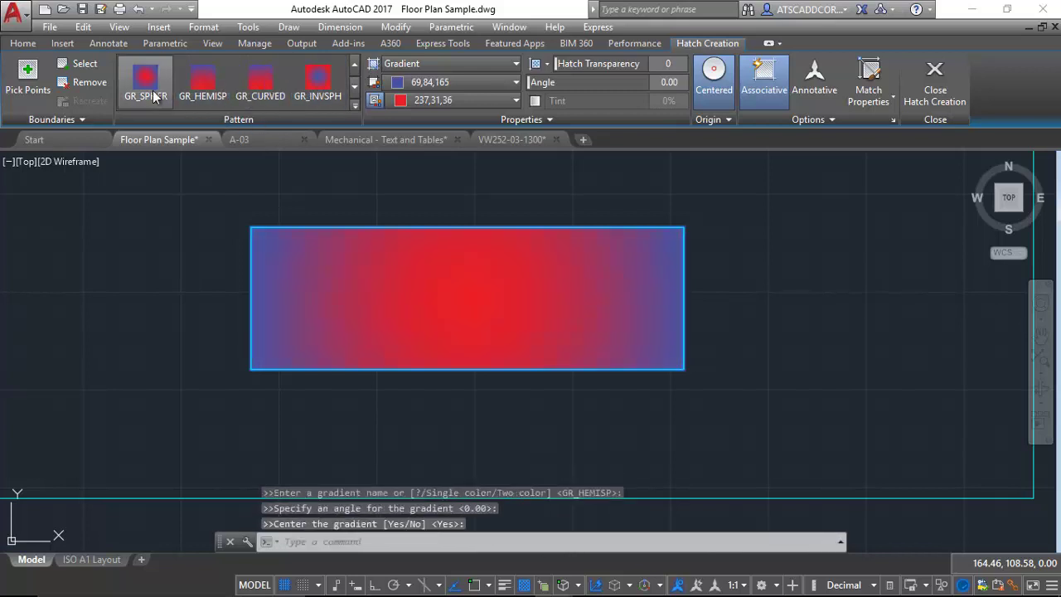
click(354, 106)
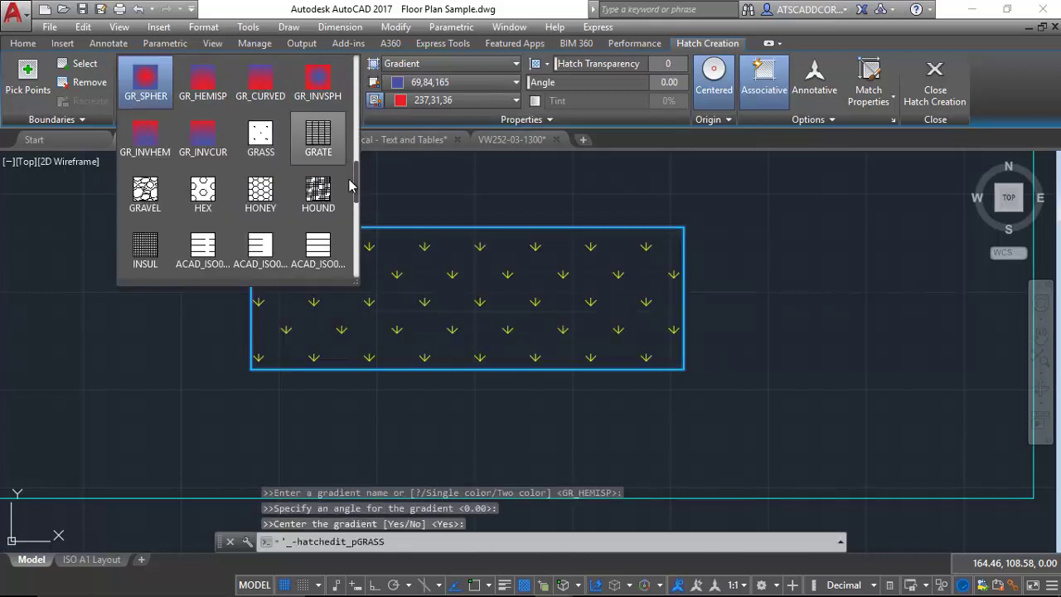
drag(356, 183, 356, 157)
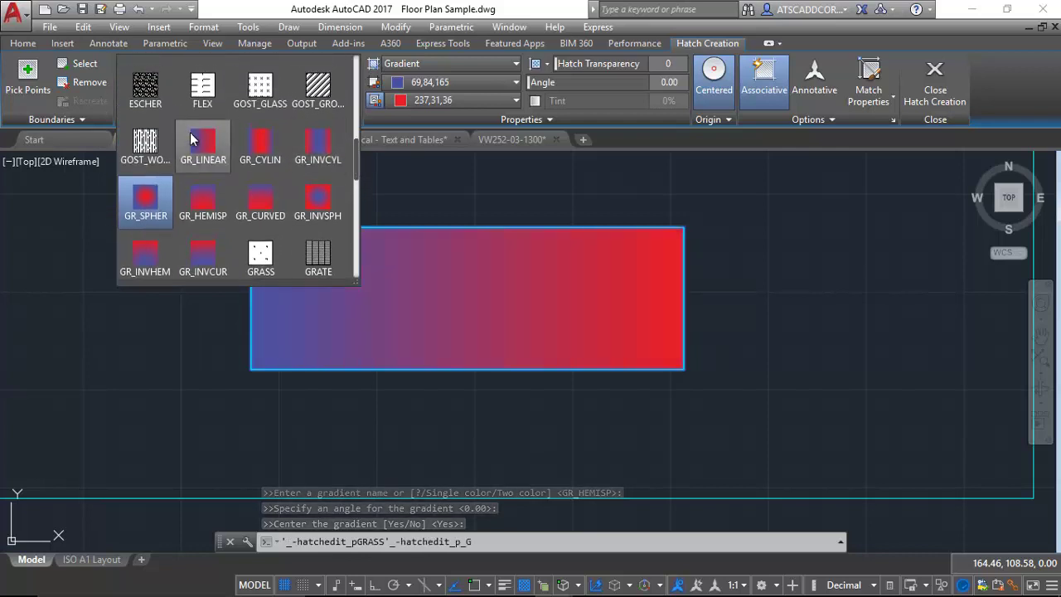
click(190, 132)
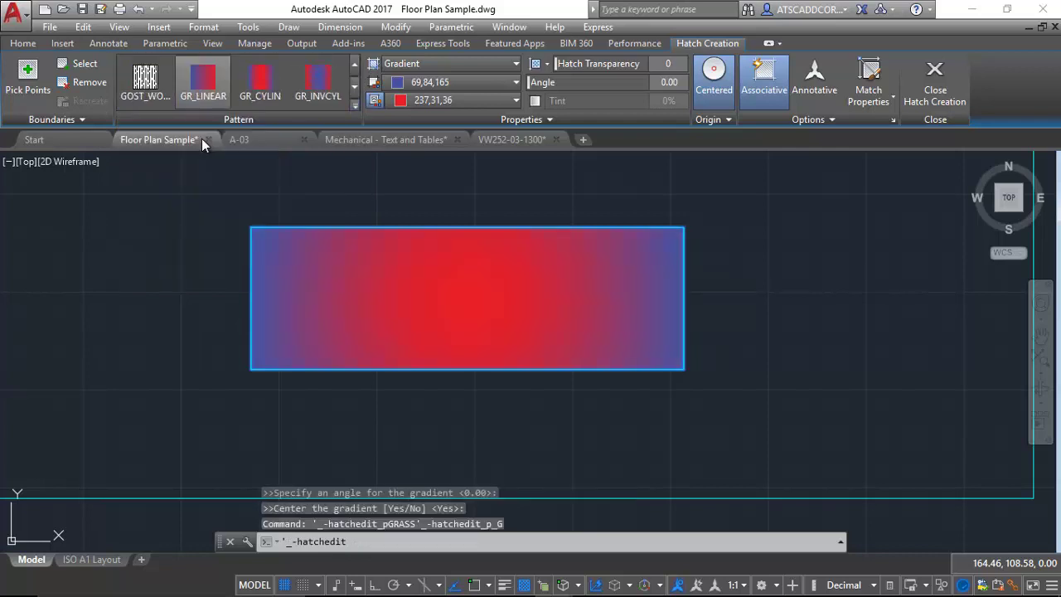
click(259, 82)
click(322, 86)
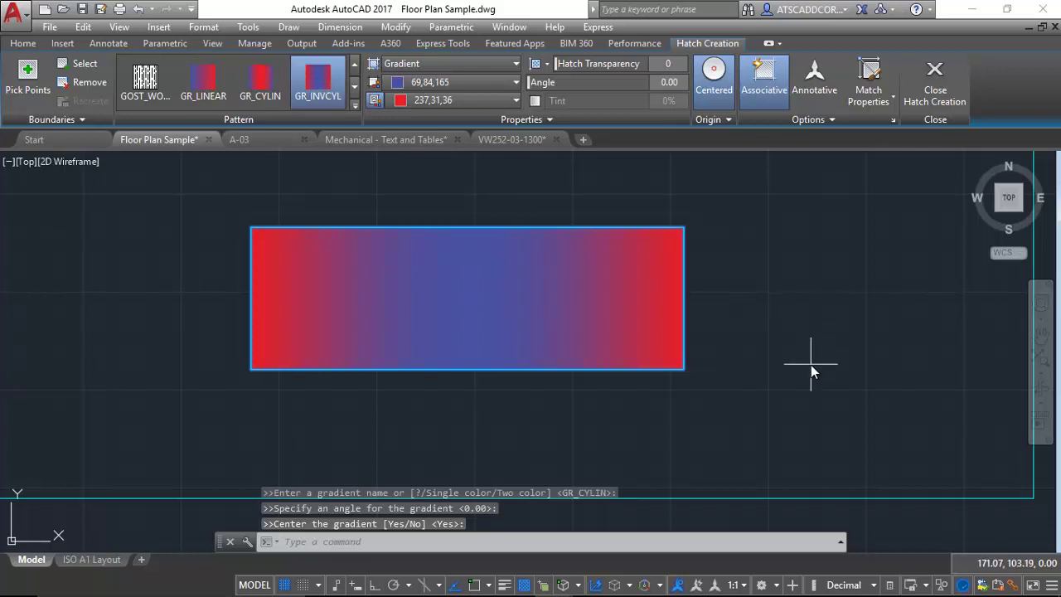
Reset transparency and gradient angle to 0 and enable Tint for single-colour shading.
click(537, 63)
text(15)
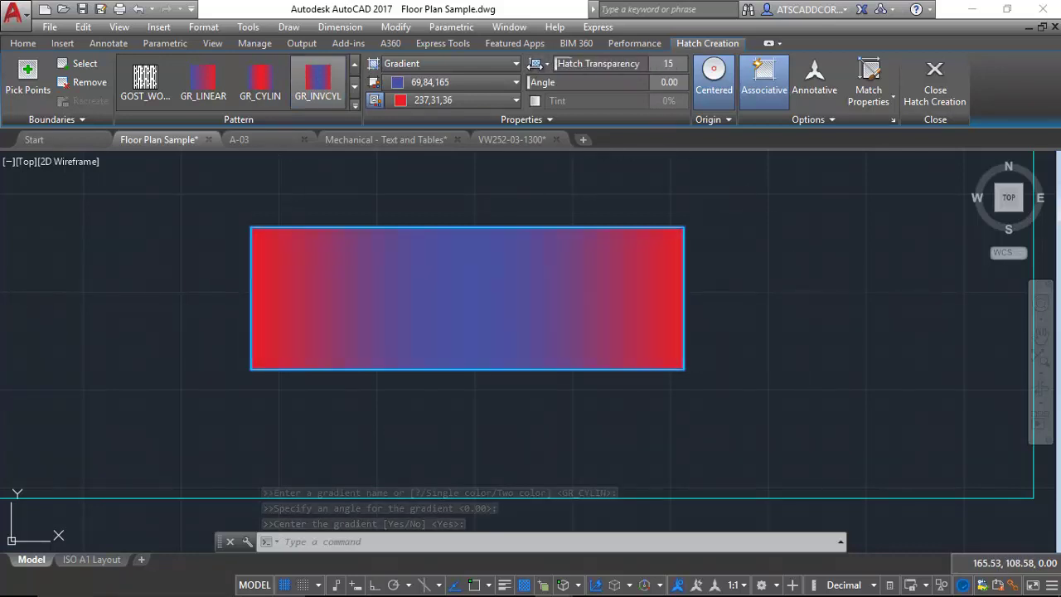
click(536, 63)
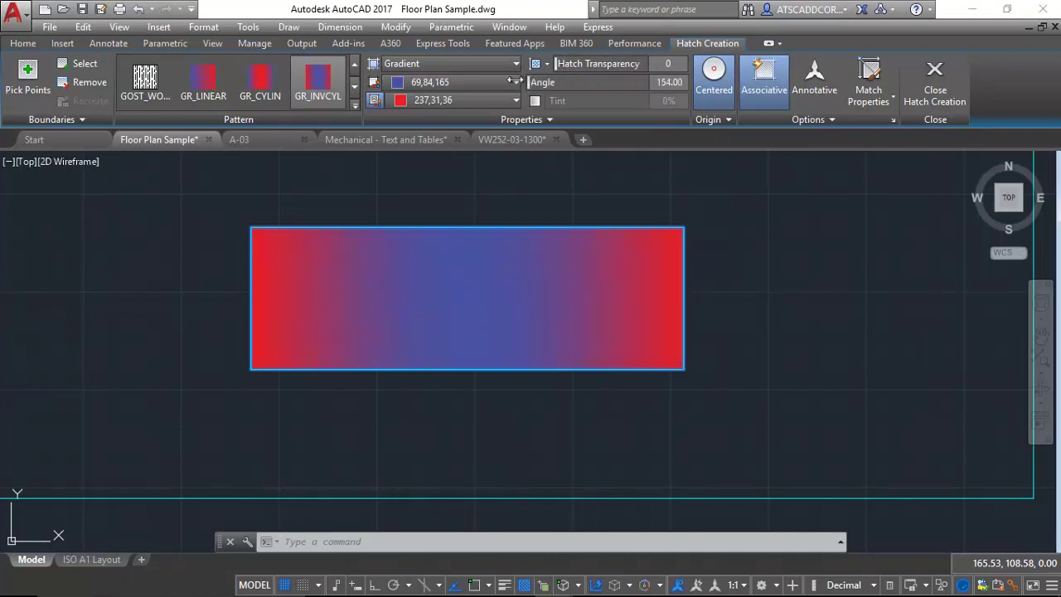
drag(513, 81, 464, 82)
click(536, 101)
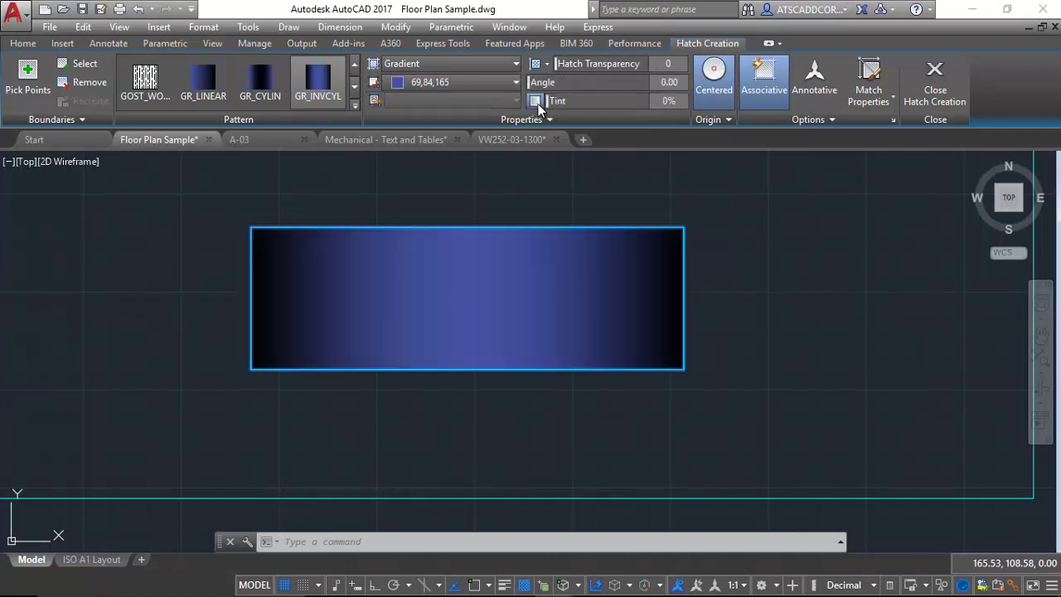
Turn off Tint; set Colour 2 to orange 242,103,34 and Colour 1 to blue 94,103,175.
drag(572, 102, 532, 101)
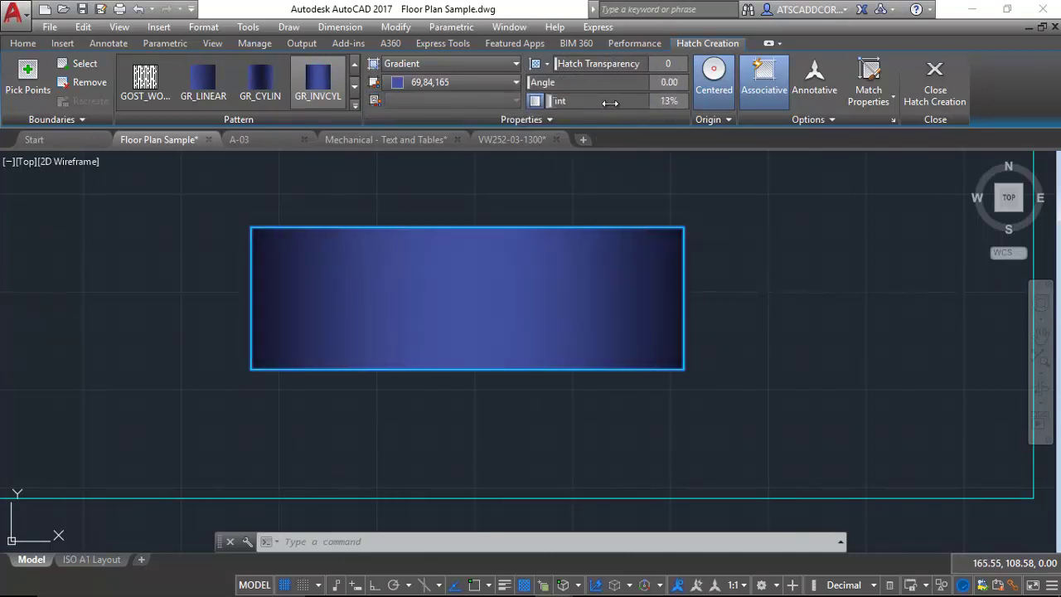
click(454, 82)
click(430, 124)
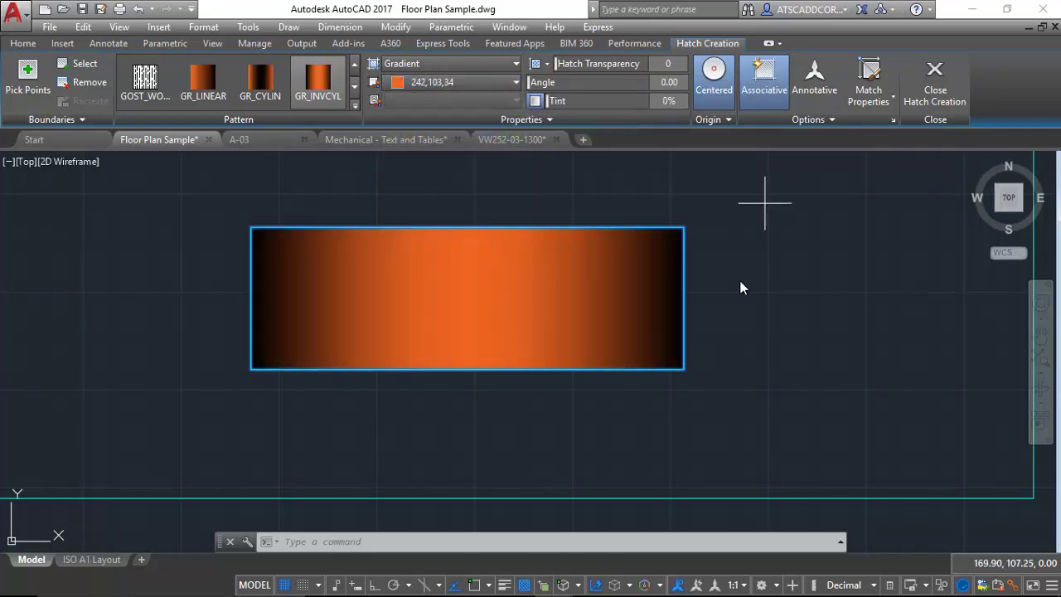
click(534, 100)
click(458, 99)
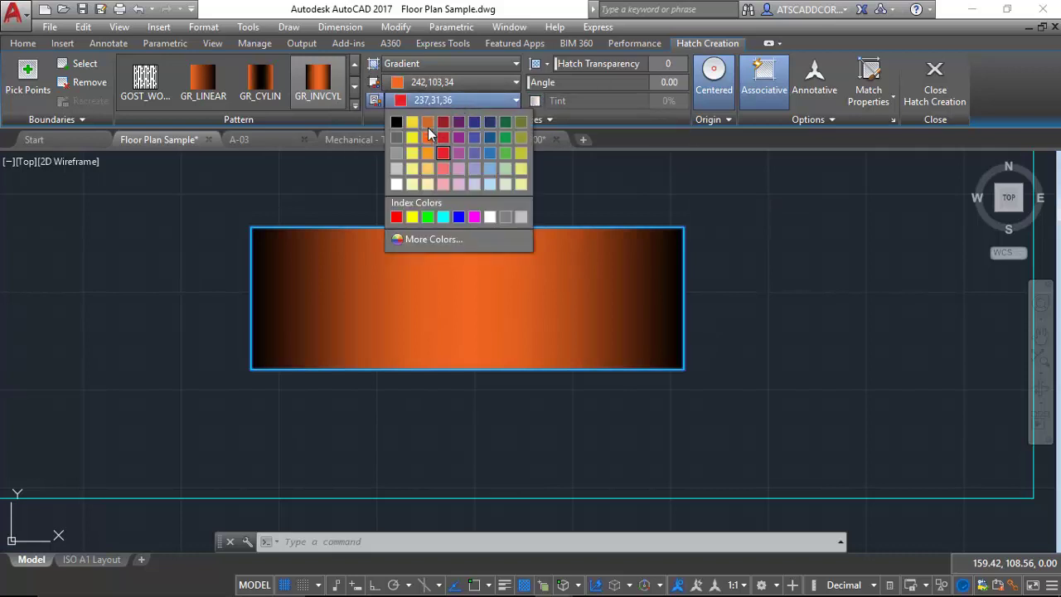
click(430, 140)
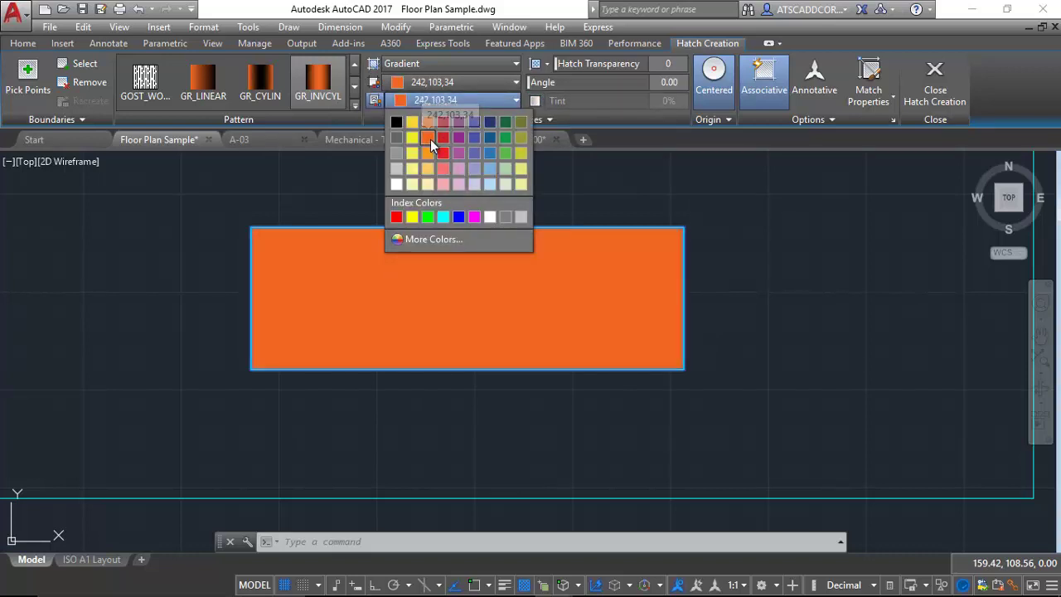
click(457, 82)
click(474, 136)
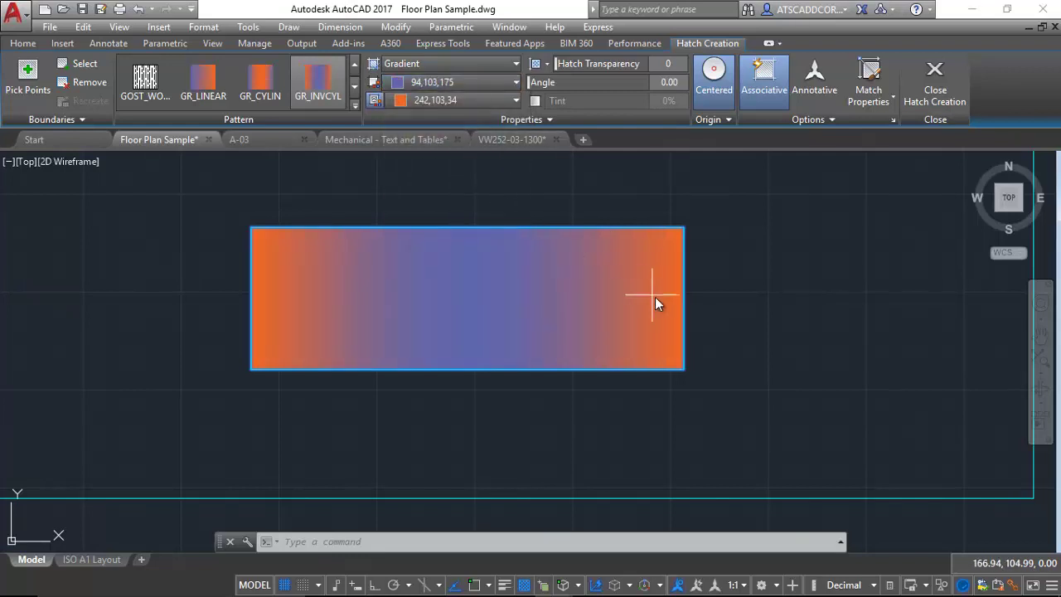
click(503, 65)
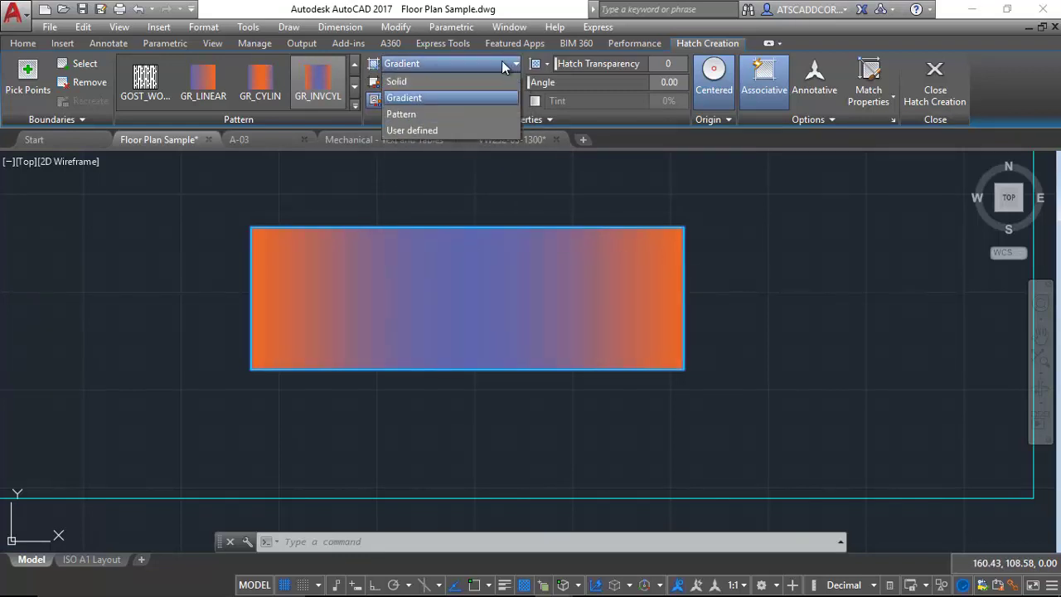
click(407, 81)
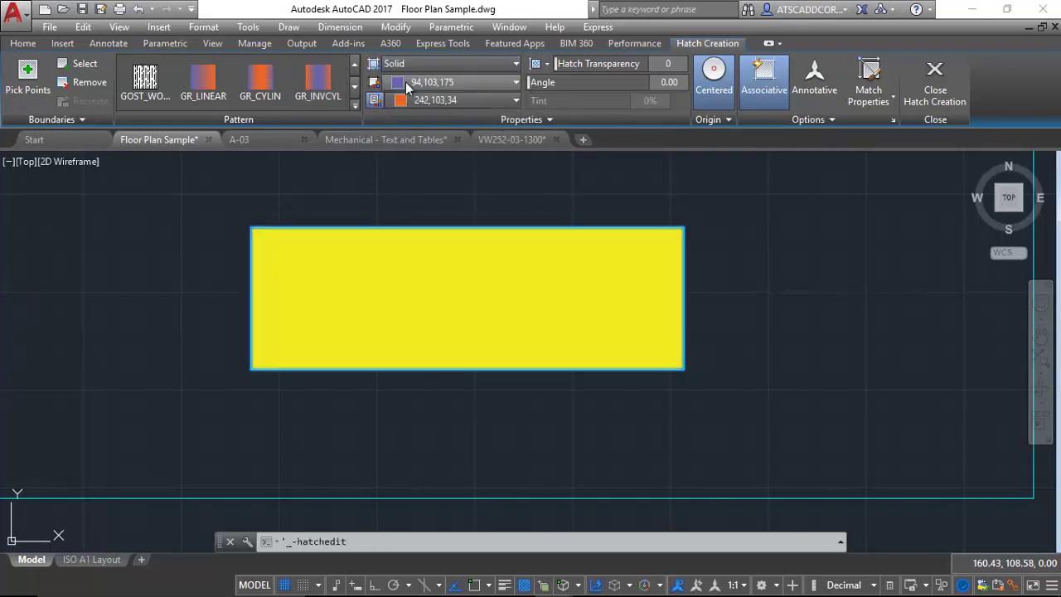
click(468, 82)
click(440, 177)
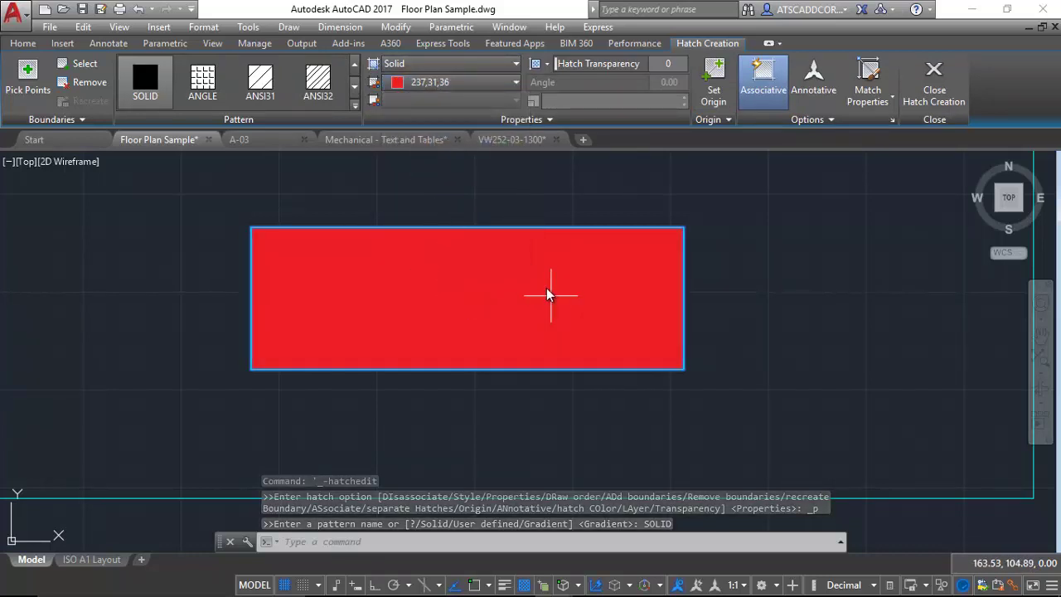
click(452, 83)
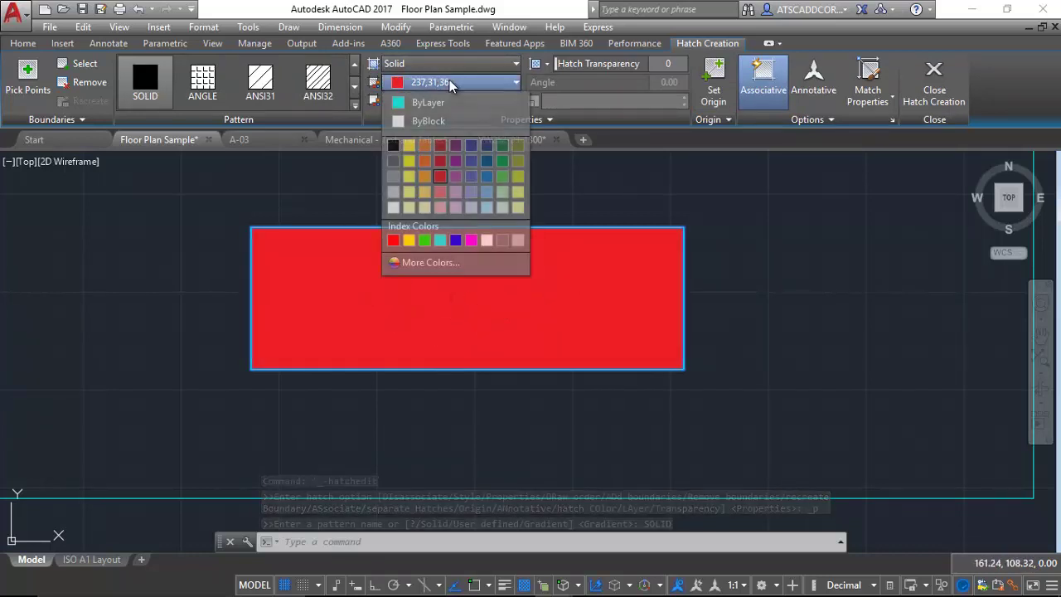
click(455, 177)
click(451, 83)
click(470, 177)
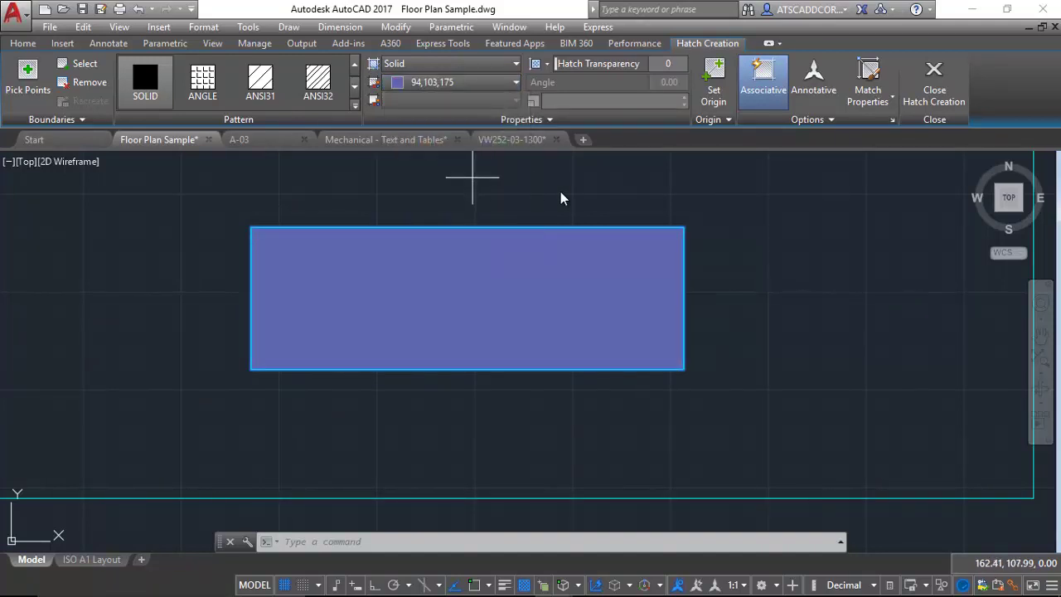
drag(555, 63, 564, 65)
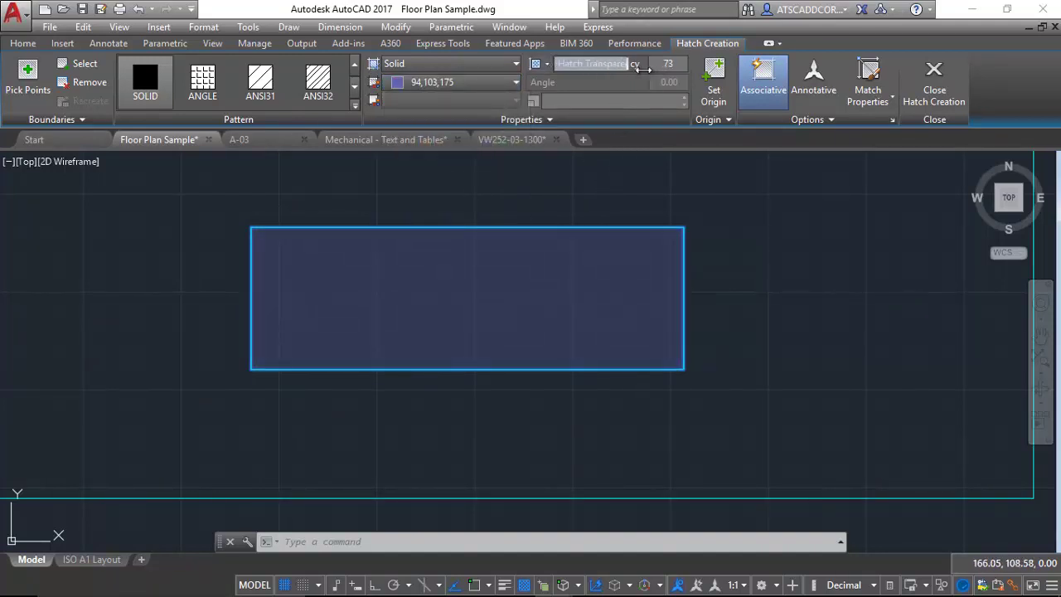
click(510, 82)
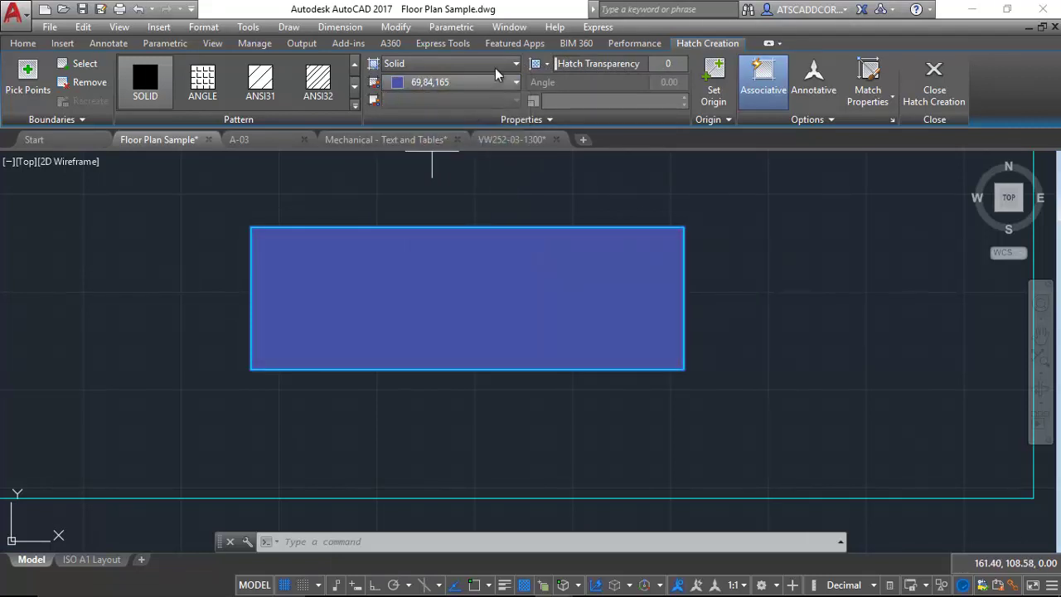
click(448, 63)
click(404, 97)
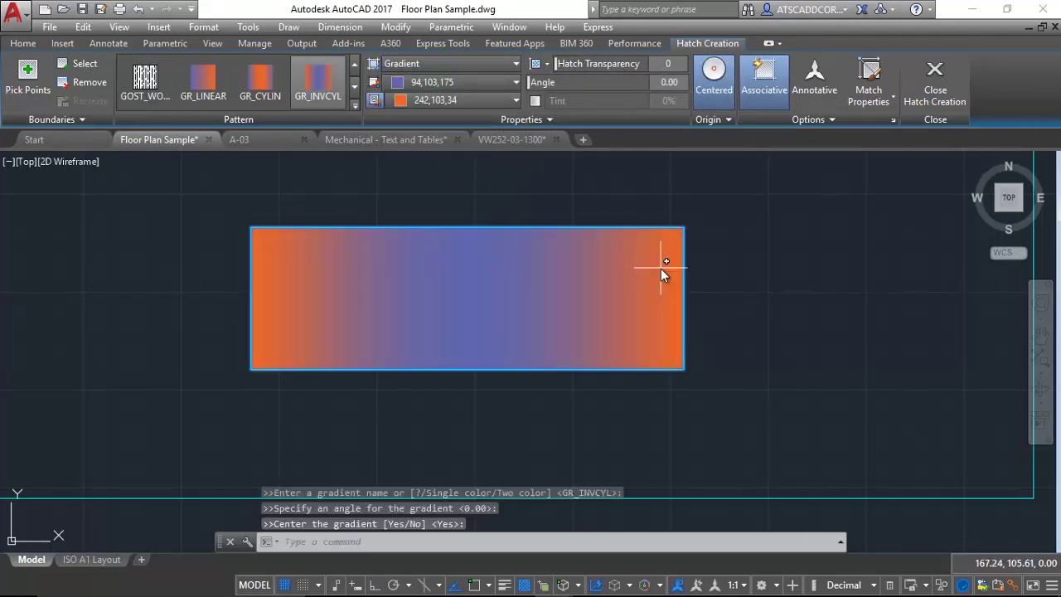